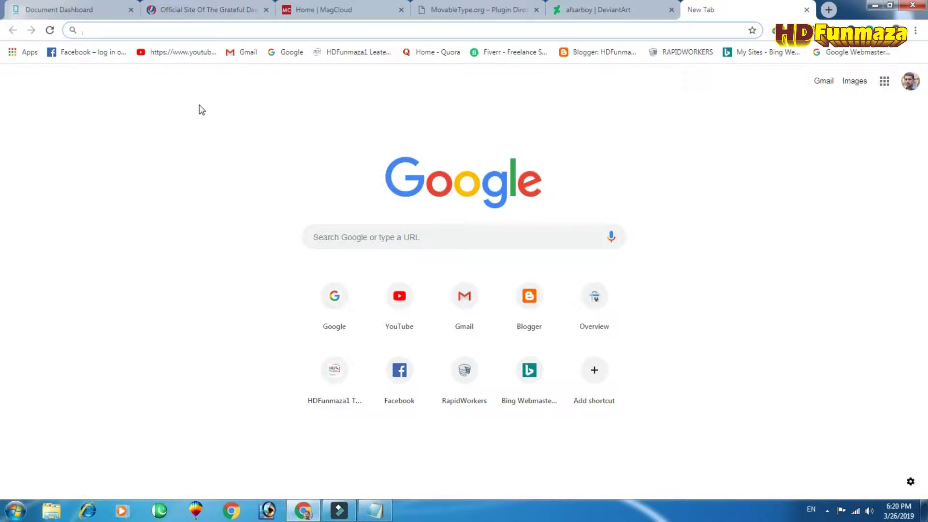
Switch to the Docracy dashboard and start a new blank document.
click(25, 9)
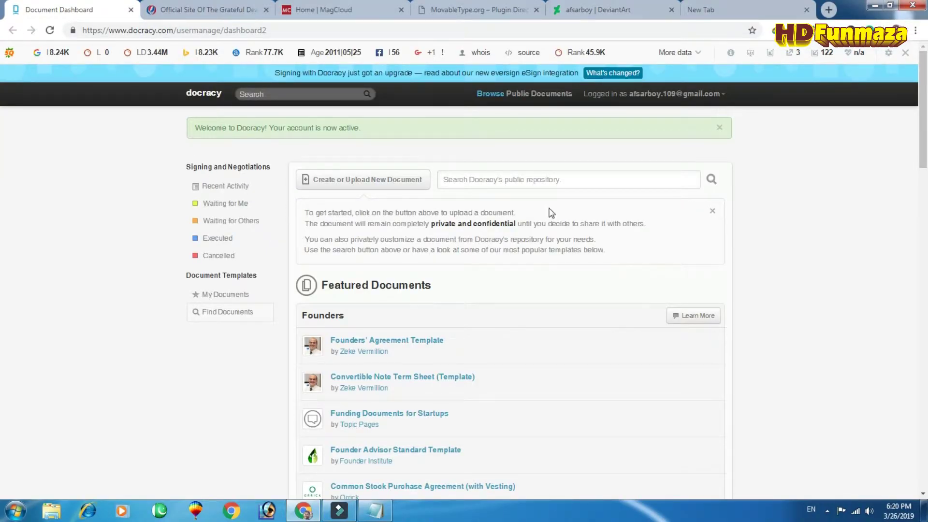
scroll(551, 213, down, 3)
scroll(508, 348, up, 3)
click(370, 188)
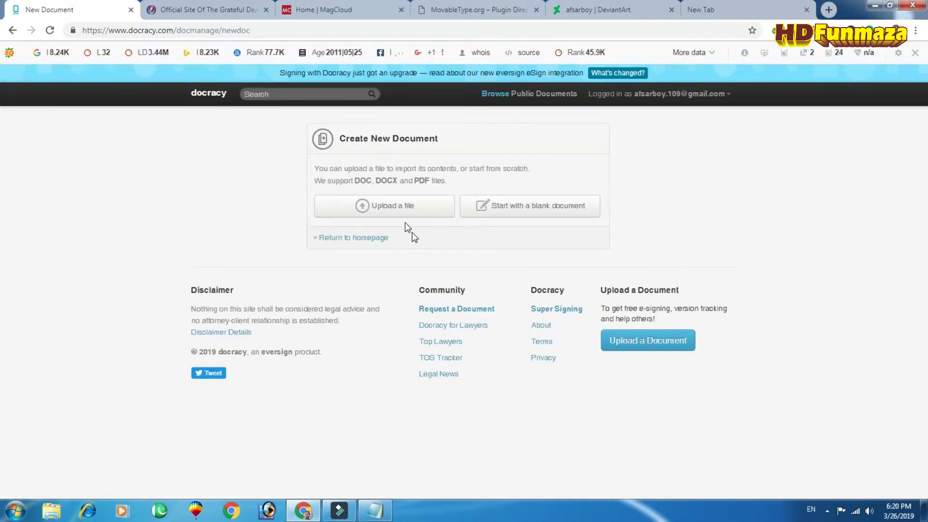
click(548, 212)
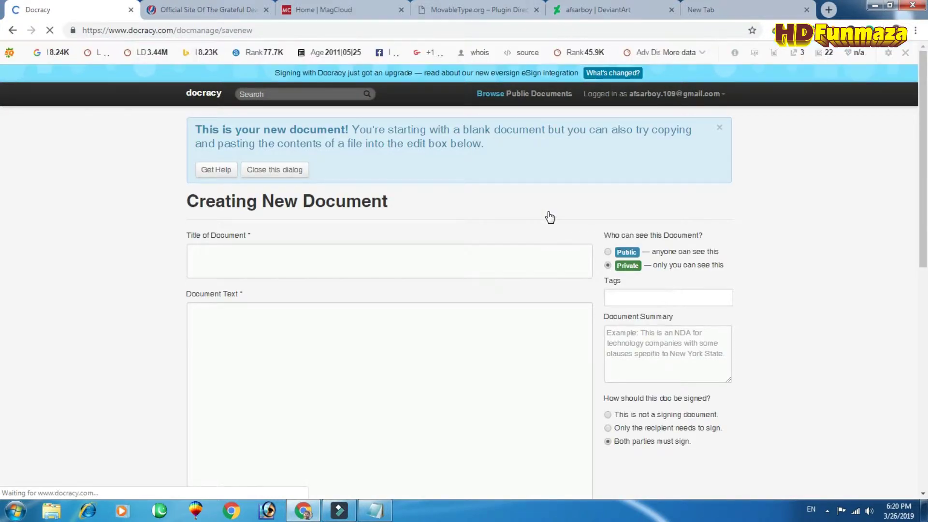
scroll(467, 303, down, 4)
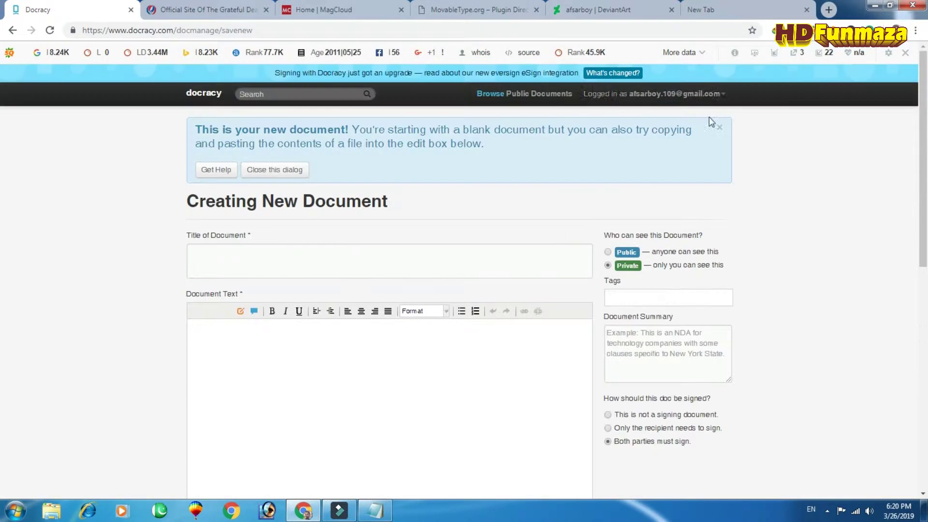
Open hdfunmaza1.blogspot.com in a new tab and return to the Docracy new-document form.
click(829, 10)
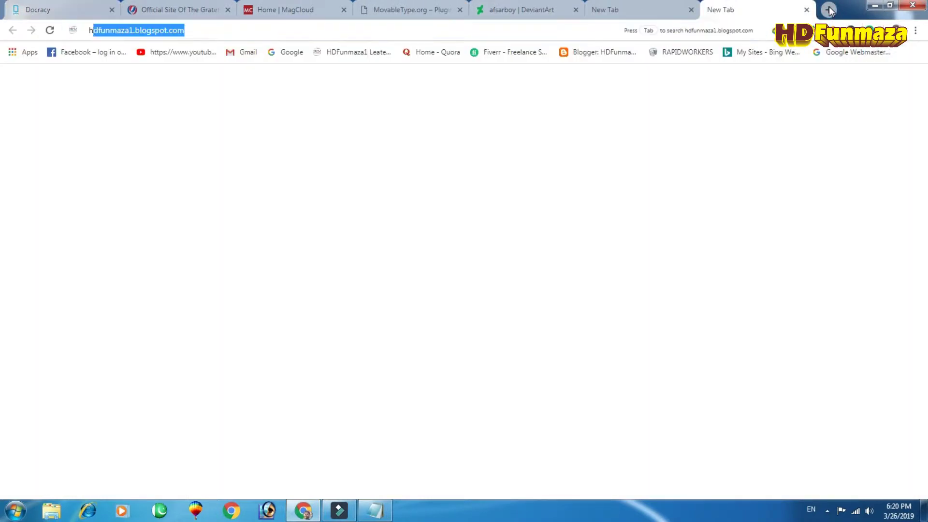
text(hd)
key(Return)
click(39, 9)
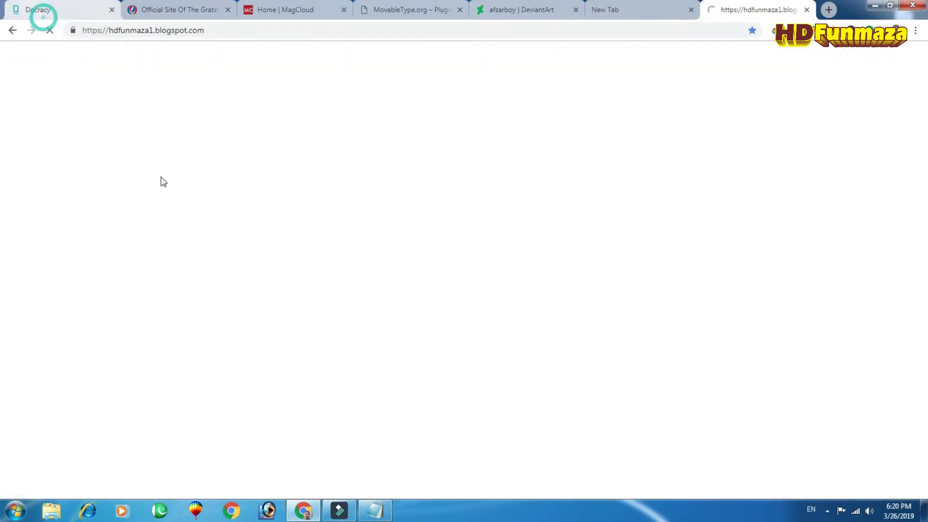
scroll(288, 257, down, 3)
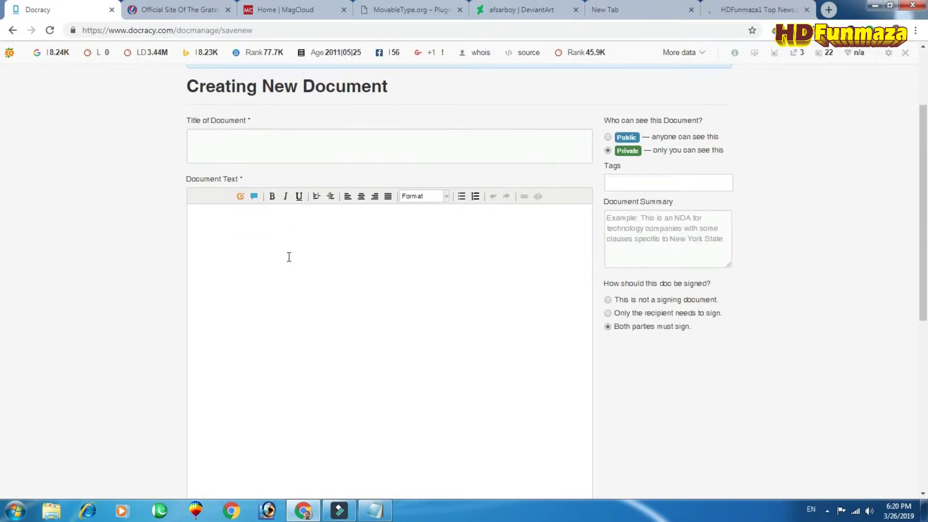
scroll(328, 261, up, 1)
scroll(340, 267, up, 2)
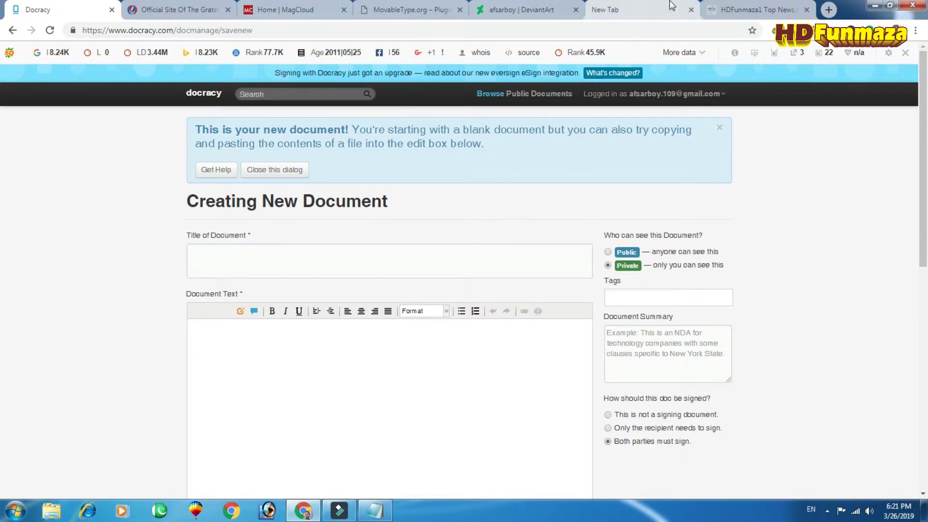
Open the blog's article "Benefits of Drinking Hot Water" and copy its title into the new document's title.
click(754, 9)
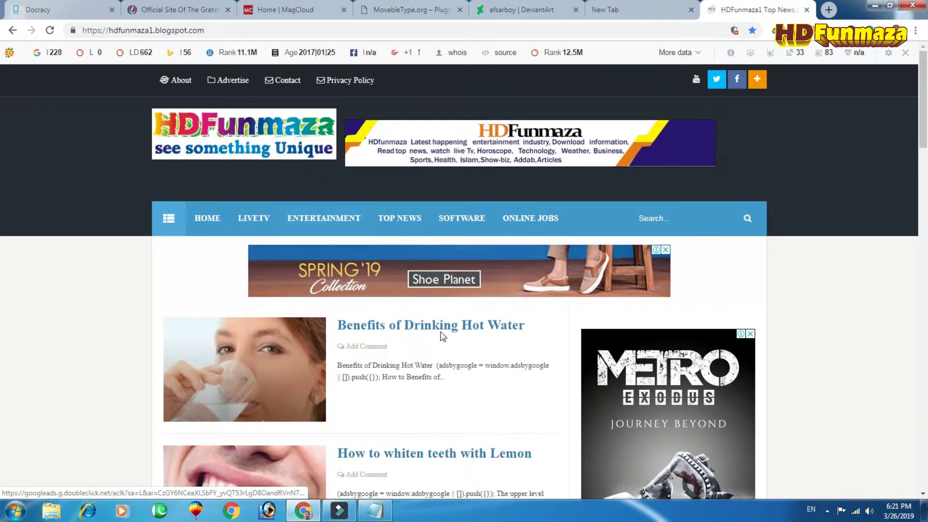
click(507, 328)
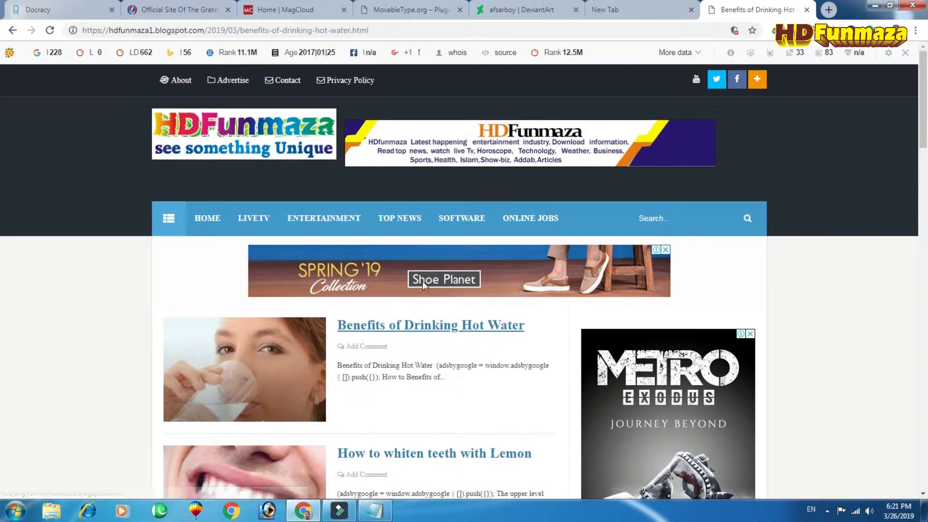
drag(270, 335, 455, 339)
key(ctrl+c)
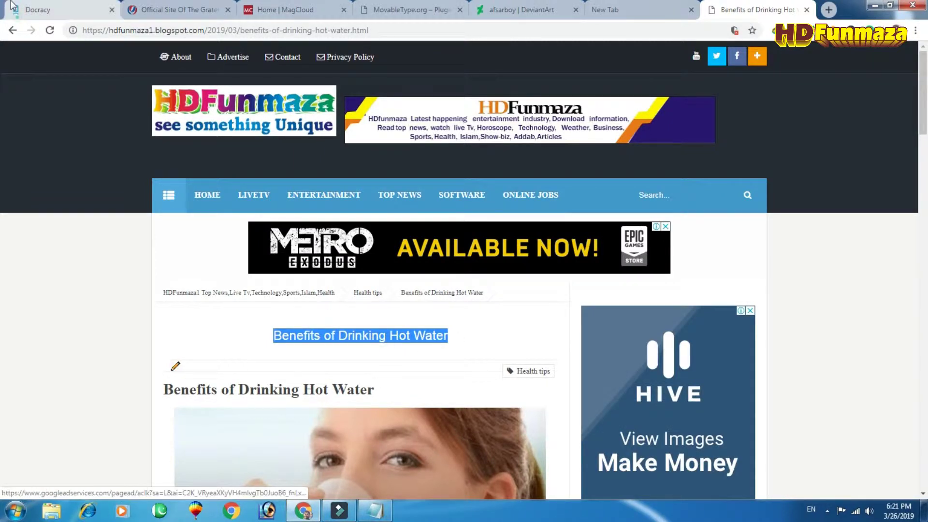
click(63, 10)
click(239, 259)
key(ctrl+v)
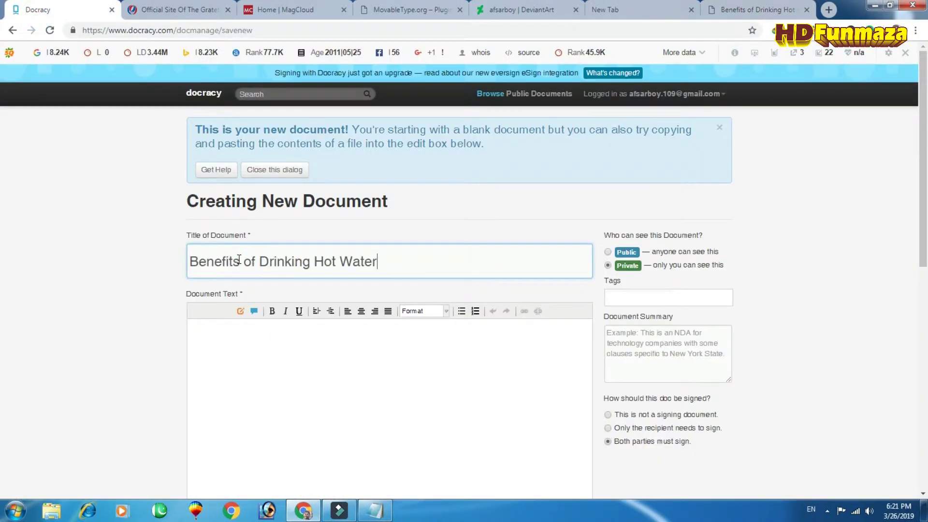
Copy the article's opening text, up to "have shown", into the document text and append "Read More Click here".
key(ctrl+shift+Tab)
scroll(261, 329, down, 10)
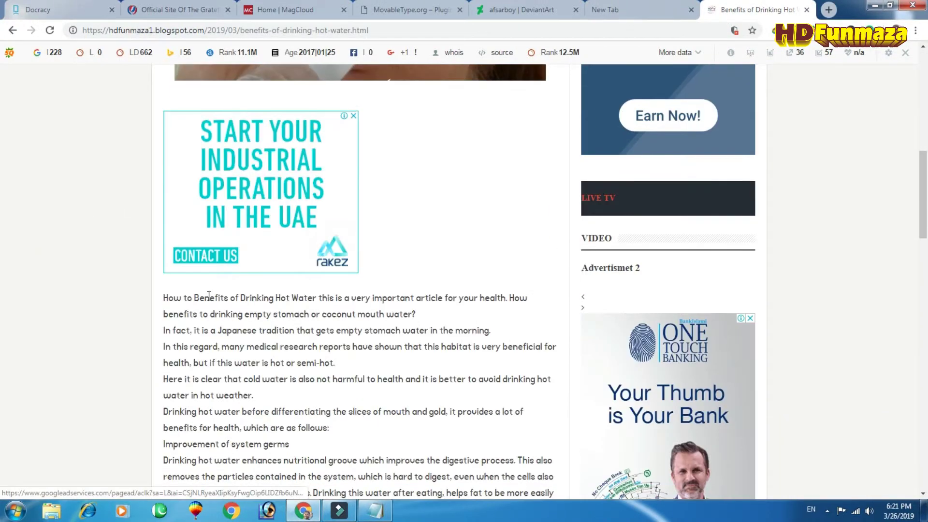
drag(160, 299, 403, 348)
key(ctrl+c)
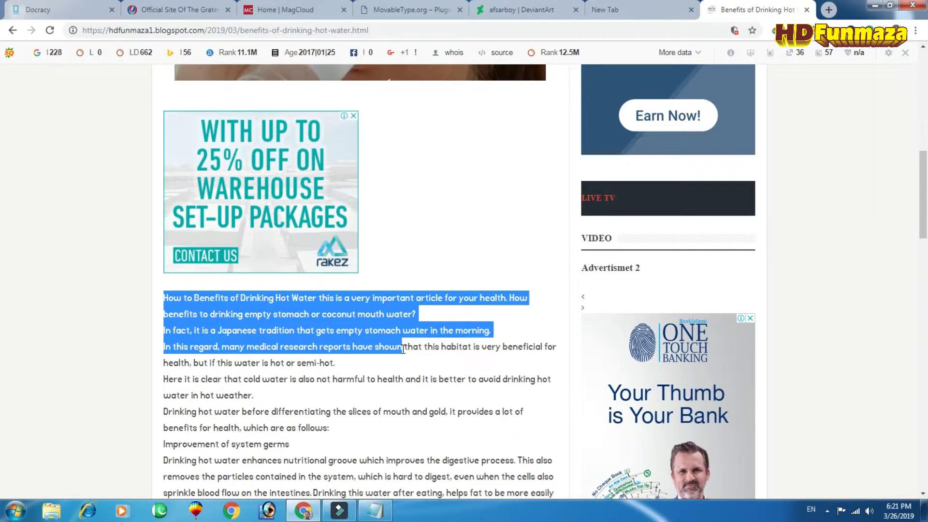
click(63, 12)
click(243, 353)
key(ctrl+v)
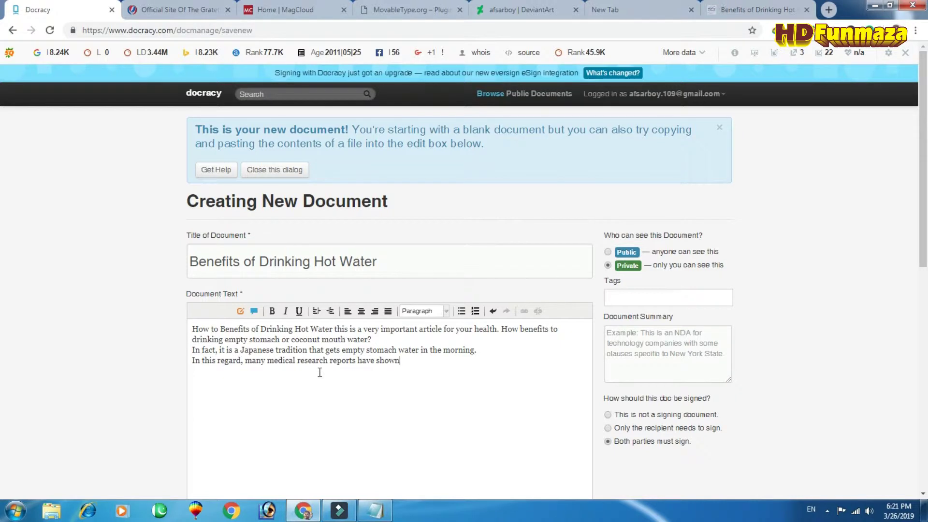
text(Read More Click here)
click(477, 361)
key(shift+Left)
key(shift+Left)
key(shift+Left)
key(shift+Left)
key(shift+Left)
key(shift+Left)
key(shift+Left)
key(shift+Left)
key(shift+Left)
key(shift+Left)
key(shift+Left)
key(shift+Left)
key(shift+Left)
key(shift+Left)
key(shift+Left)
key(shift+Left)
key(shift+Left)
key(shift+Left)
key(shift+Left)
key(shift+Left)
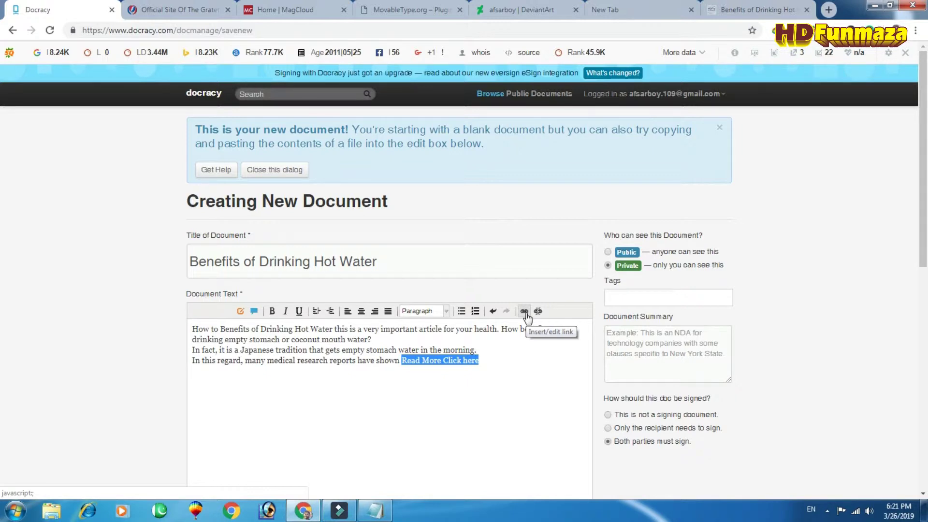
click(756, 10)
click(359, 31)
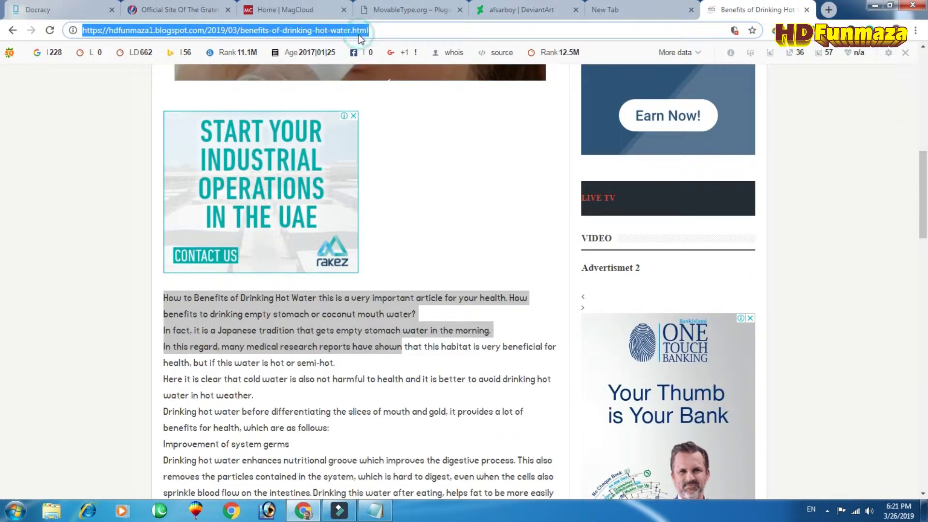
click(44, 10)
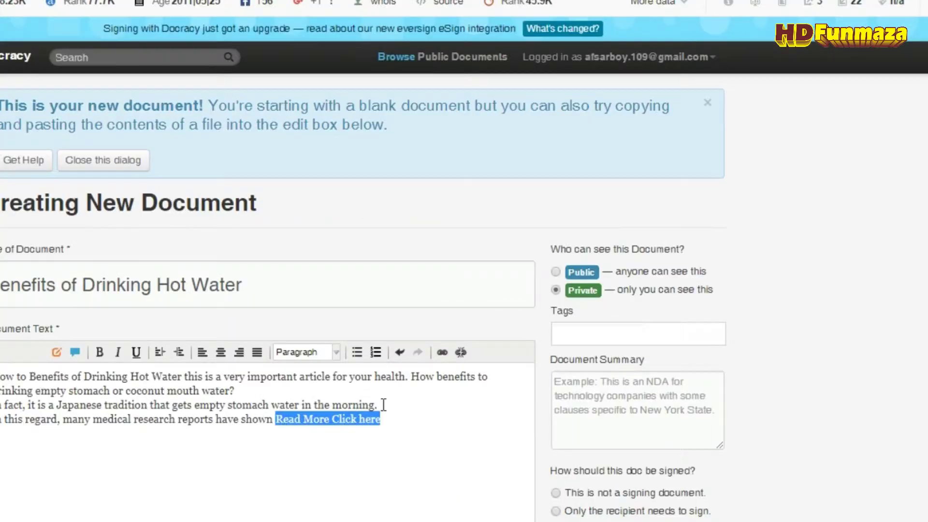
click(442, 351)
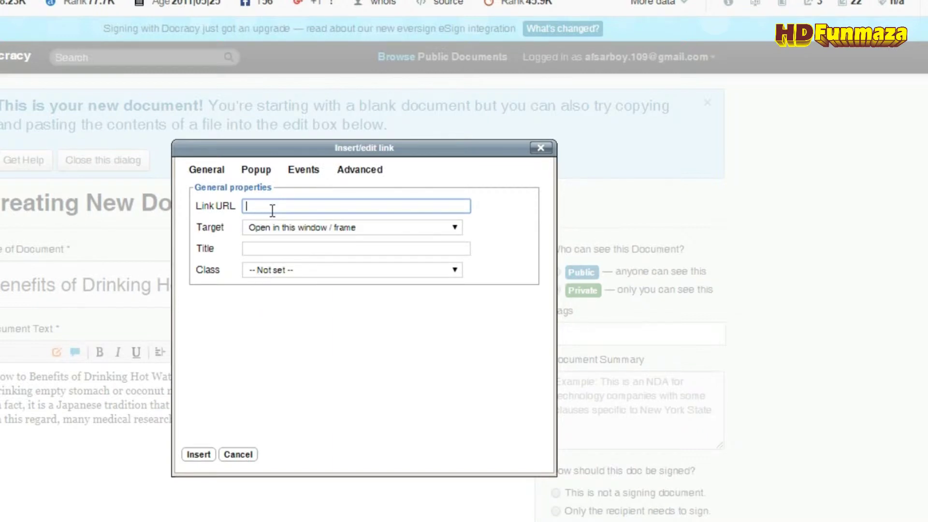
key(ctrl+v)
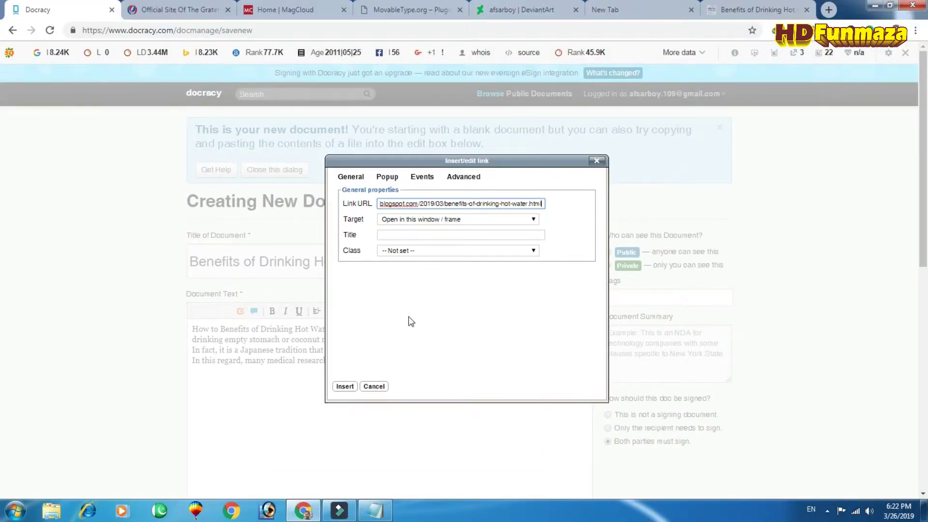
click(344, 388)
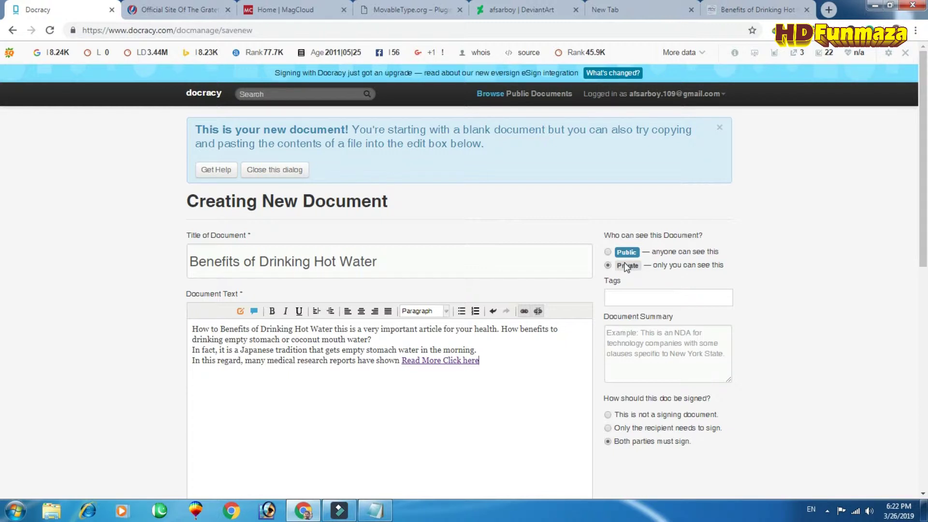
Set the document's visibility to Public so anyone can see it.
click(607, 252)
scroll(515, 309, down, 1)
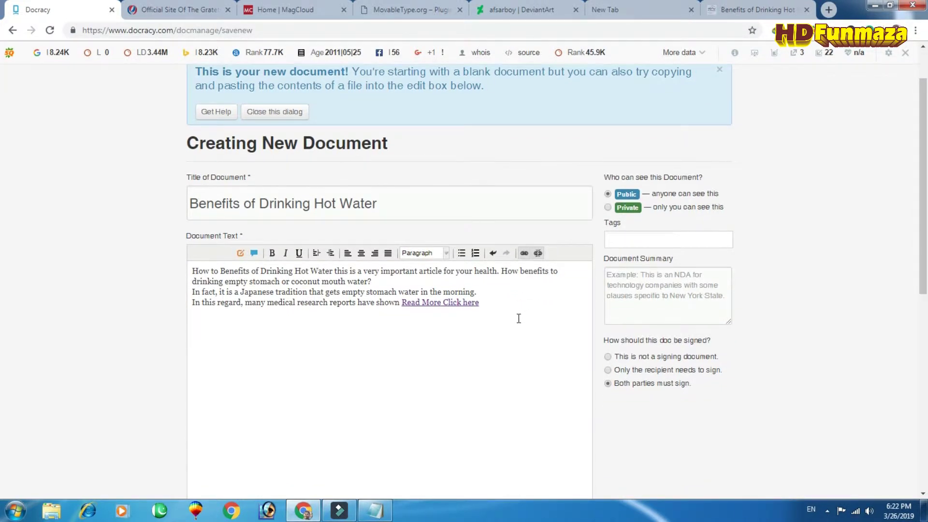
scroll(573, 272, down, 1)
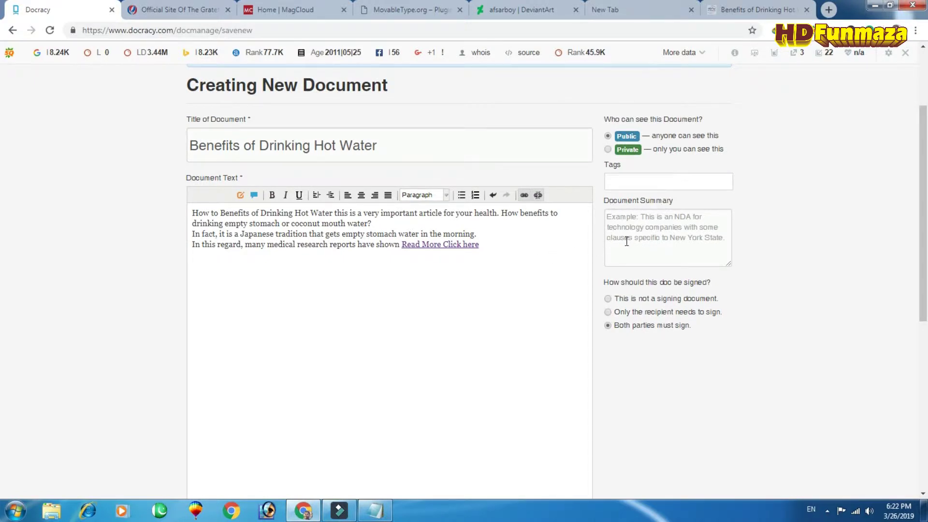
Copy the blog's "About us" description from the end of the article page into the document summary.
click(642, 237)
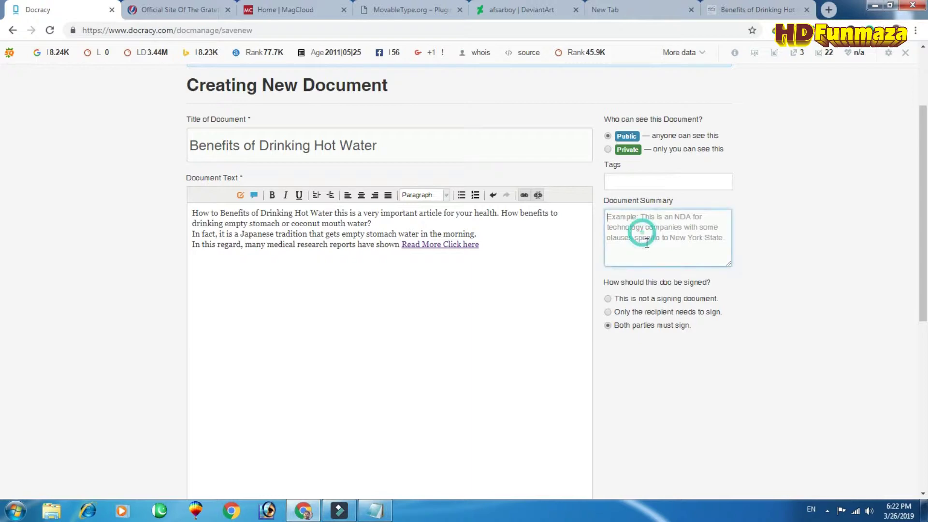
click(747, 10)
scroll(378, 279, down, 15)
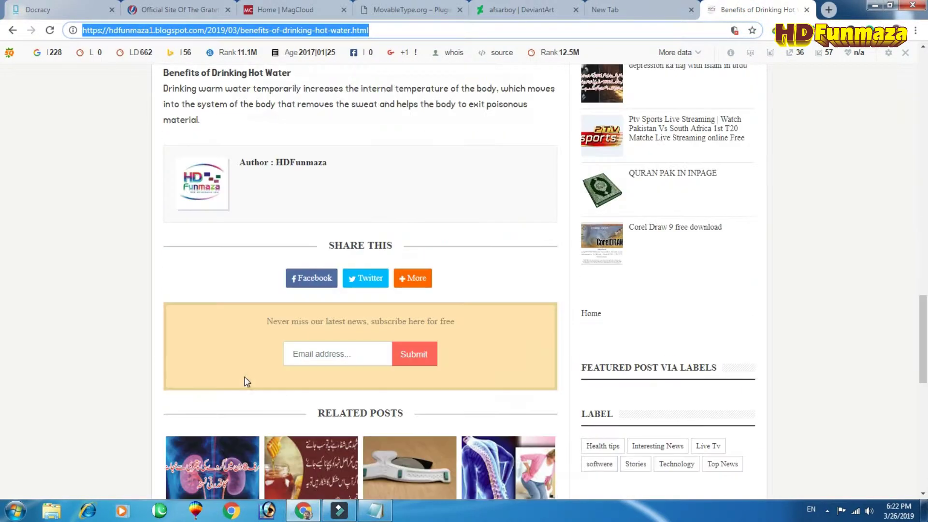
scroll(241, 370, down, 5)
drag(152, 331, 302, 350)
key(ctrl+c)
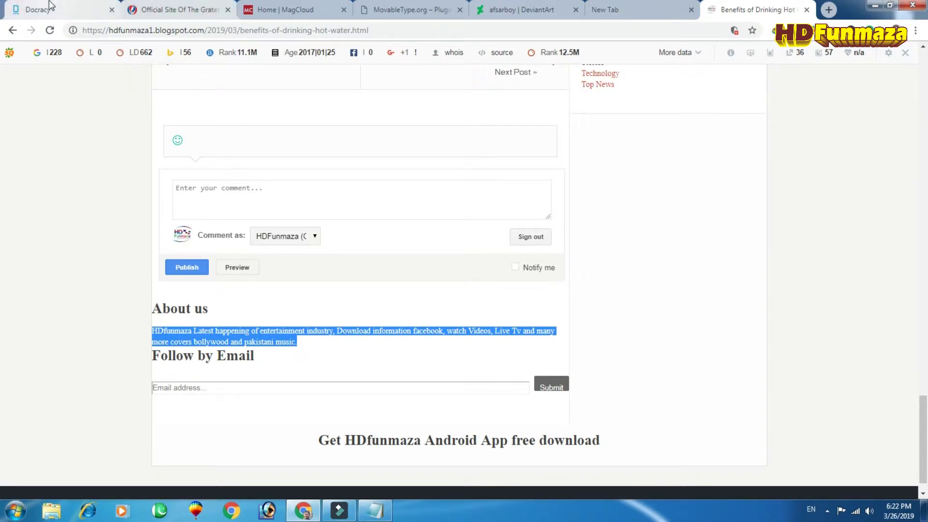
click(39, 9)
click(639, 235)
key(ctrl+v)
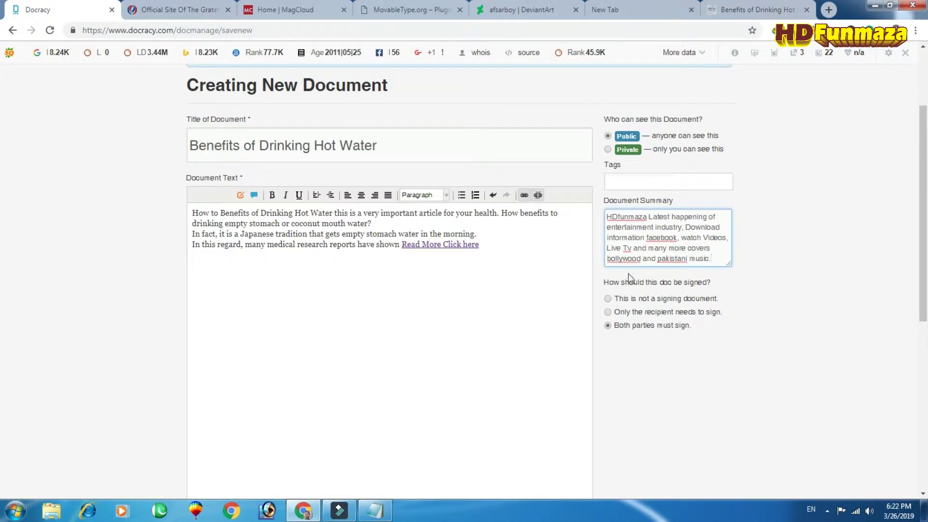
Mark the document as not a signing document and save it.
scroll(685, 315, down, 1)
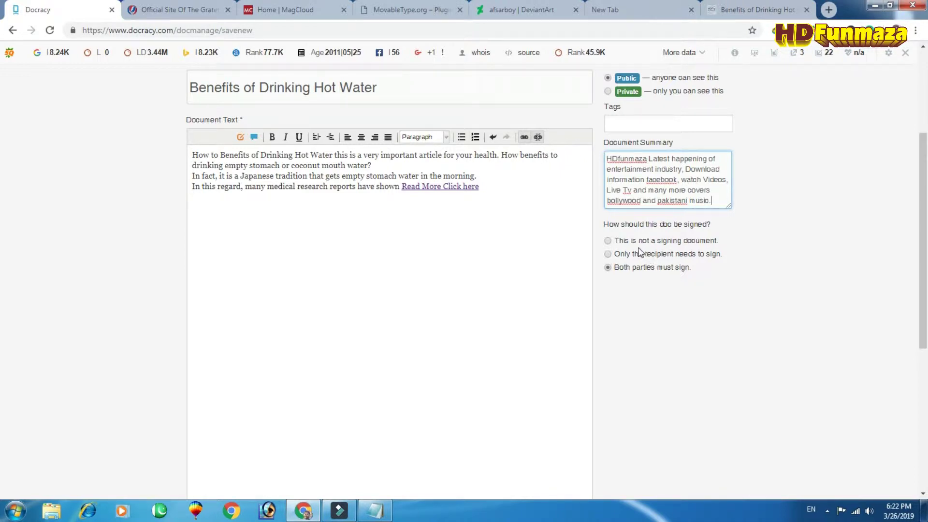
click(618, 241)
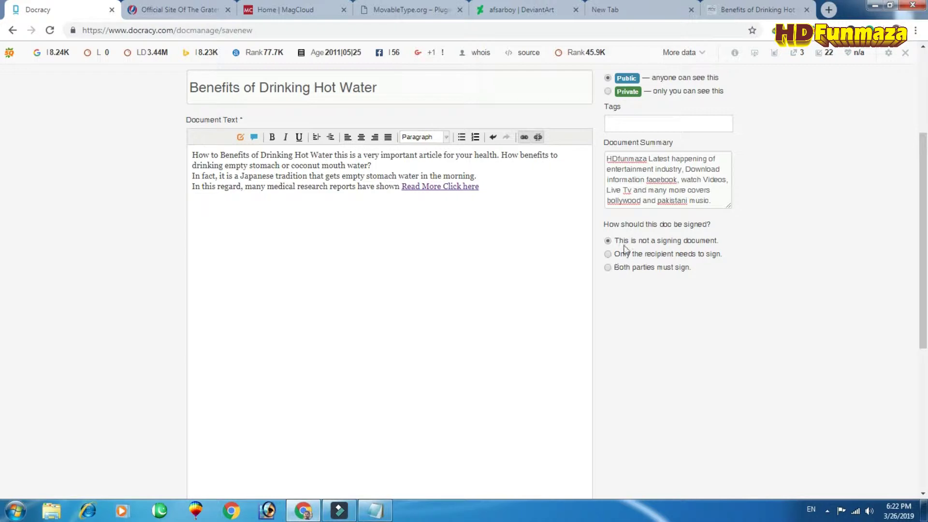
scroll(358, 324, down, 5)
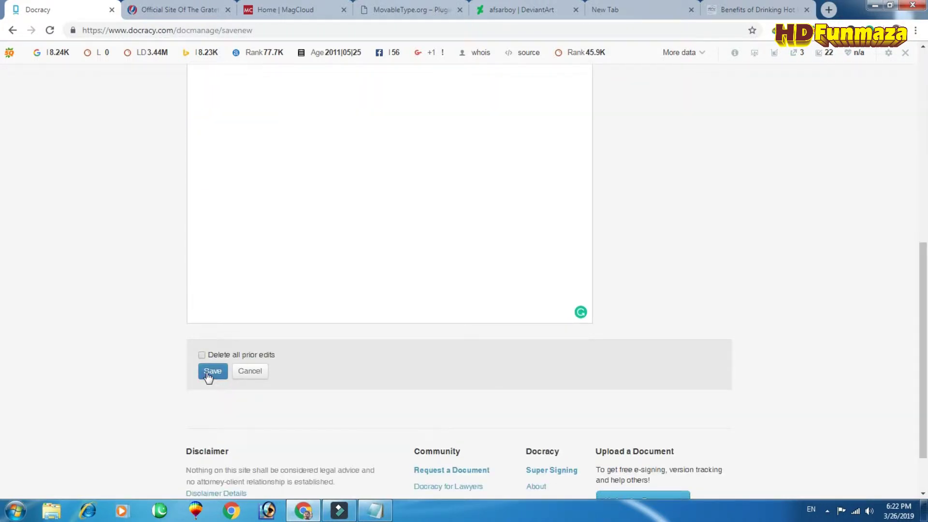
click(209, 376)
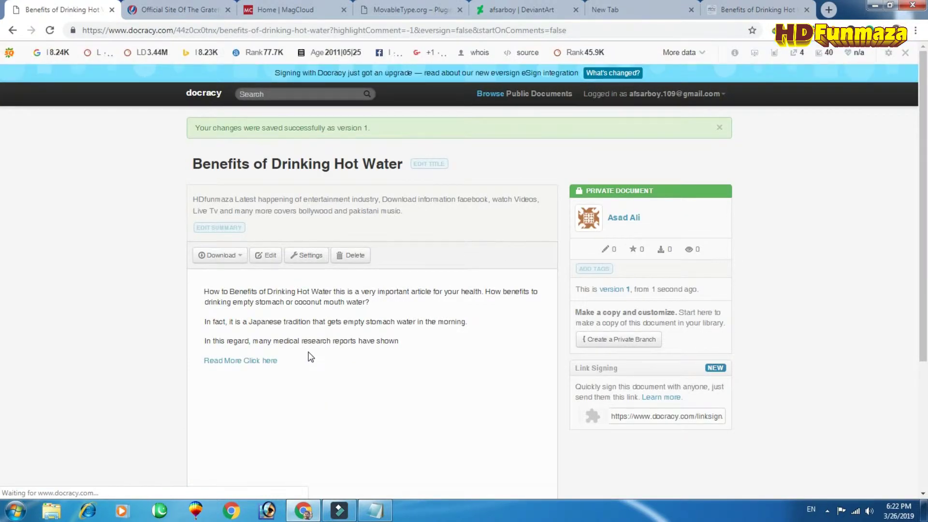
Inspect the HTML of the "Read More Click here" link in the saved document.
drag(205, 292, 396, 343)
click(389, 353)
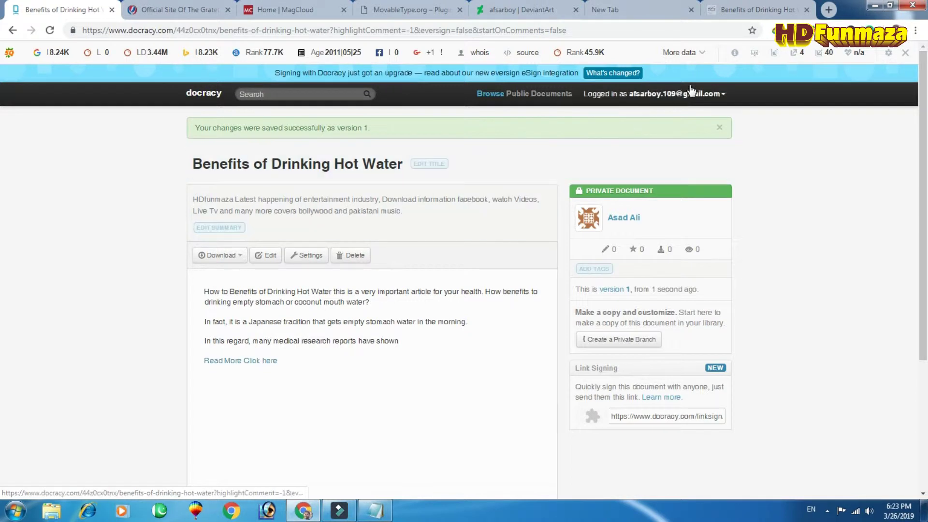
scroll(290, 350, down, 1)
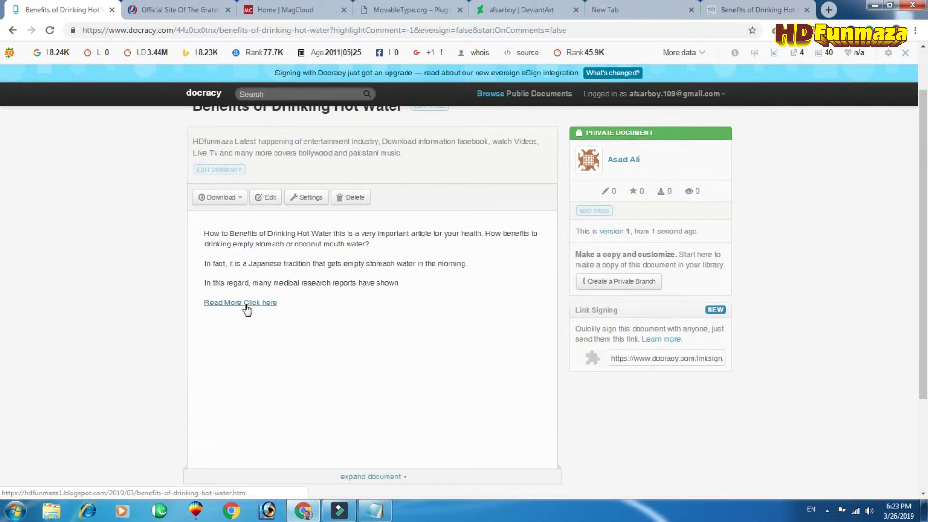
right_click(247, 309)
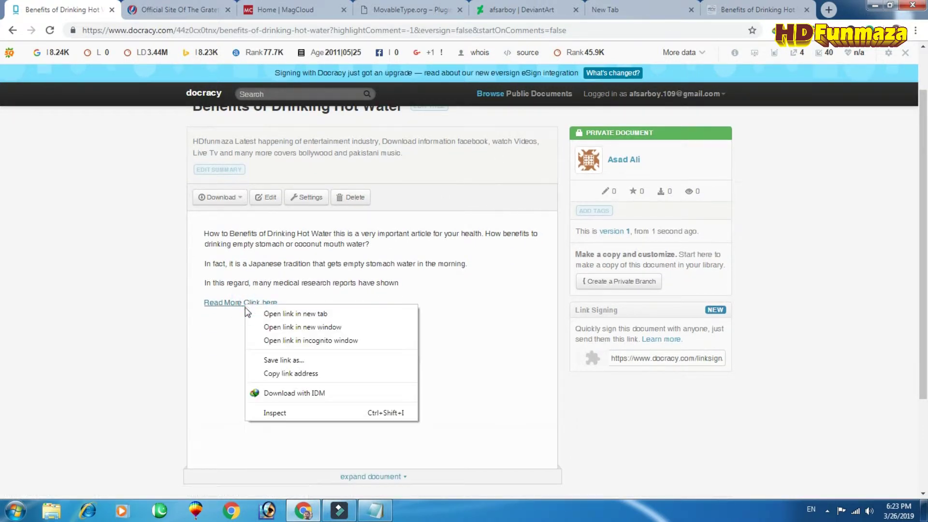
click(275, 414)
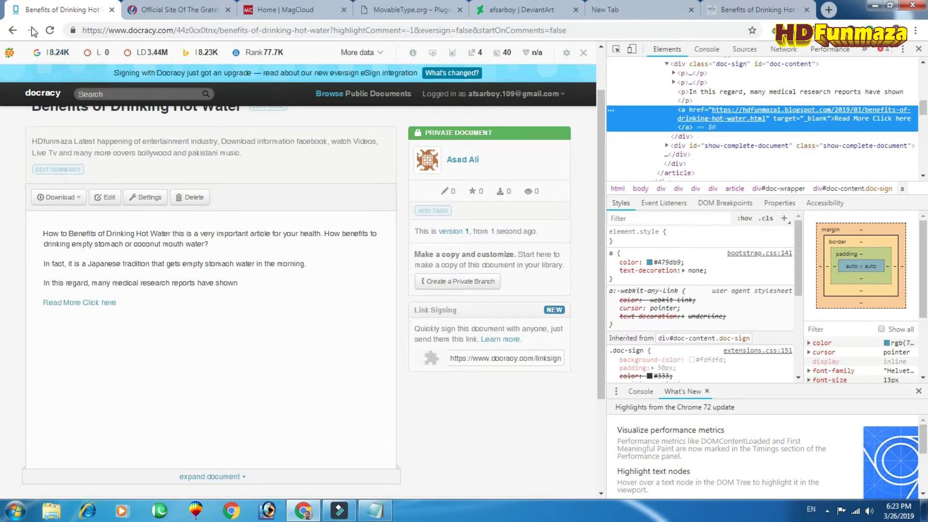
Close the developer tools and review the saved Docracy document with its "Read More Click here" link.
click(194, 302)
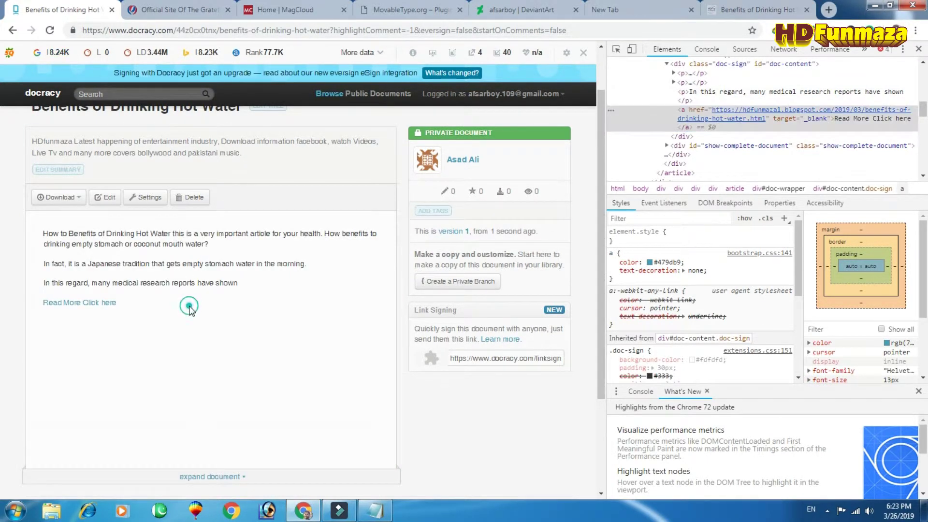
click(919, 52)
scroll(394, 213, down, 3)
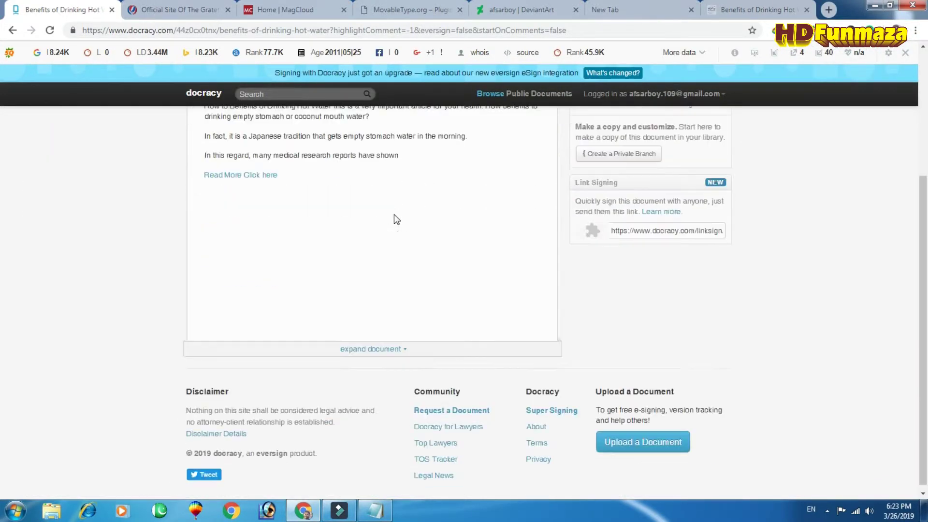
scroll(365, 243, up, 1)
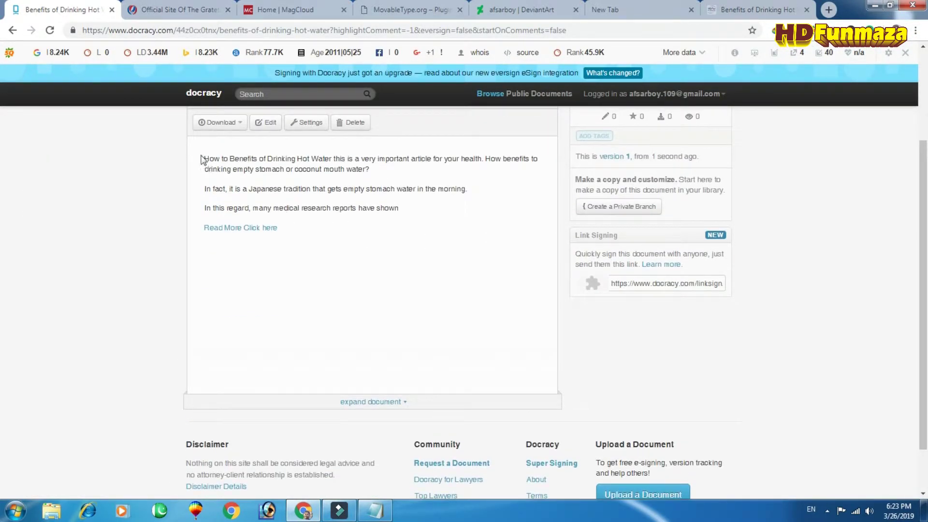
Switch to the Dead.net site and open the signed-in account's profile page.
click(159, 10)
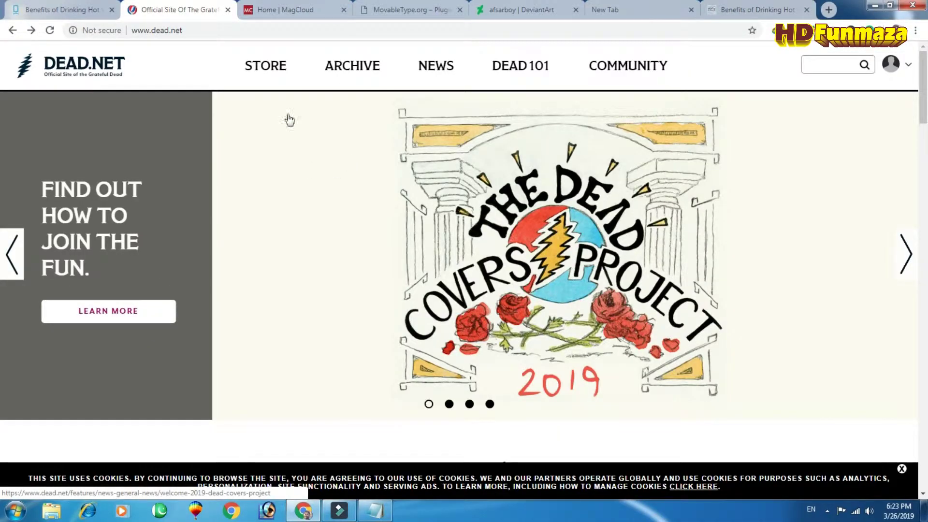
scroll(573, 155, down, 14)
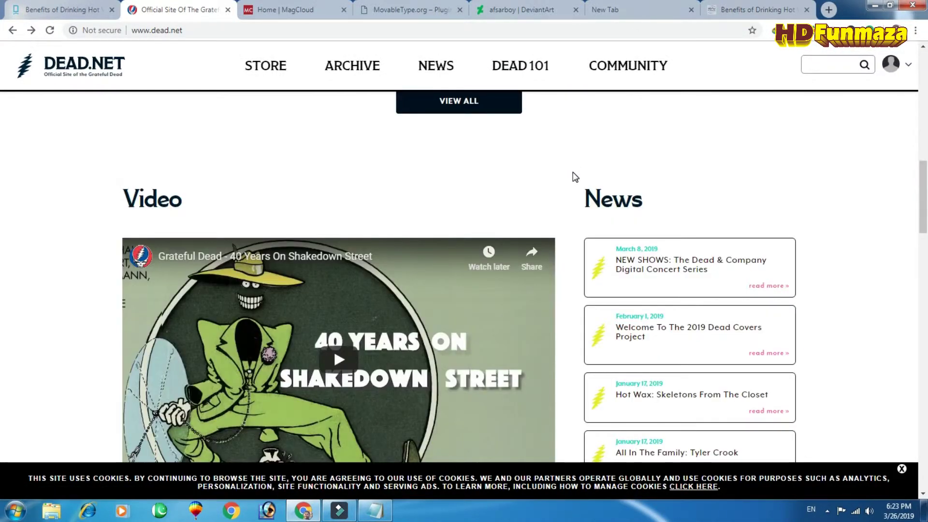
scroll(575, 164, up, 12)
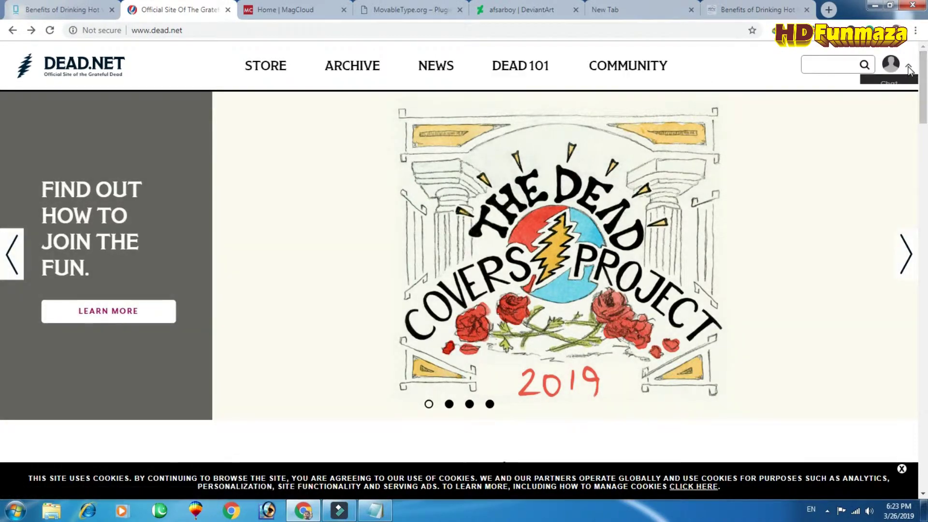
mouse_move(909, 69)
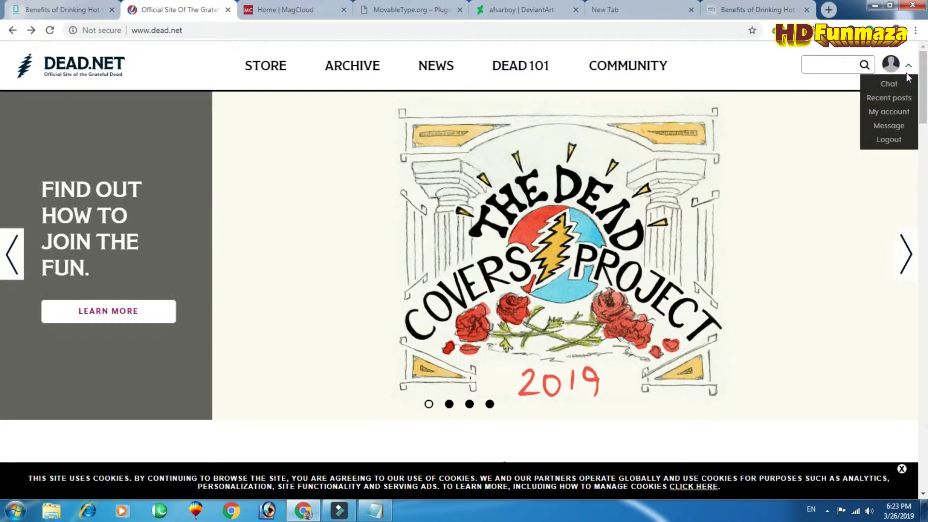
click(900, 110)
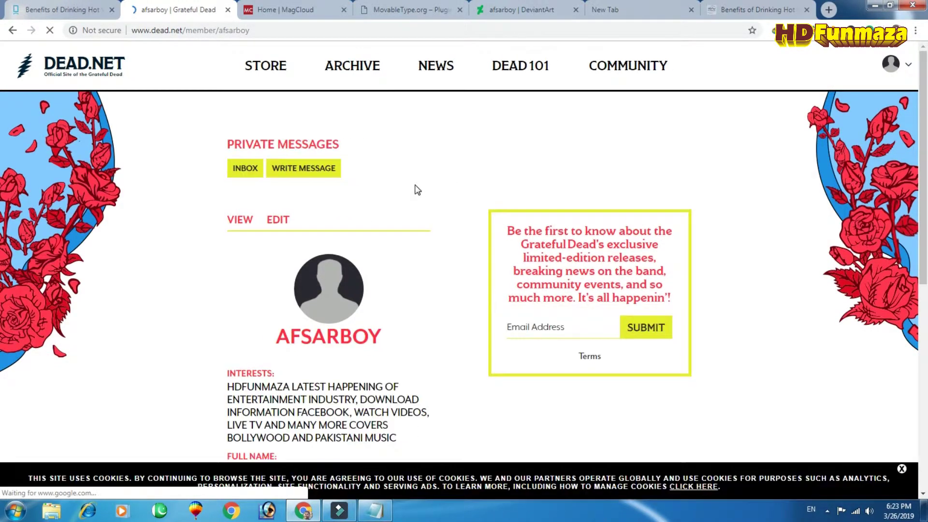
scroll(416, 189, down, 5)
scroll(456, 259, up, 3)
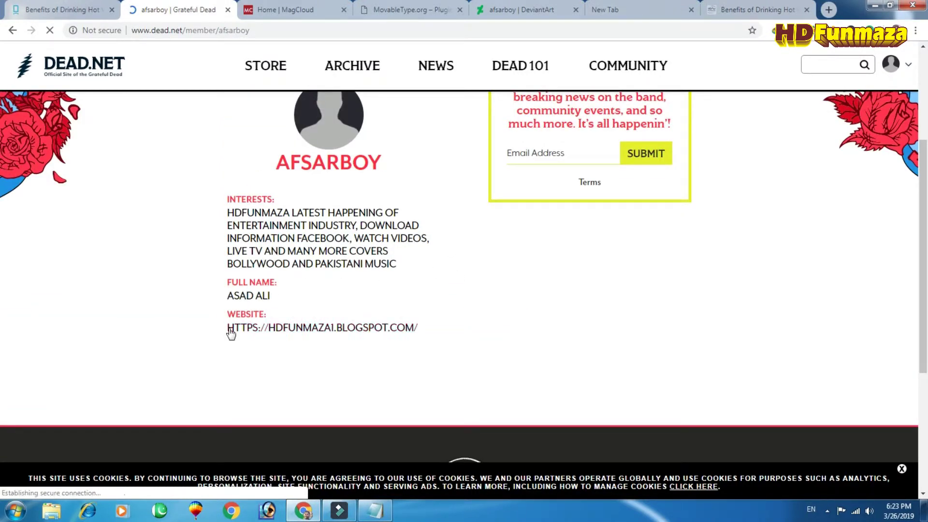
Examine the profile's website link and interests text, and compare the text with the blog's "About us" description.
drag(226, 328, 425, 332)
click(426, 333)
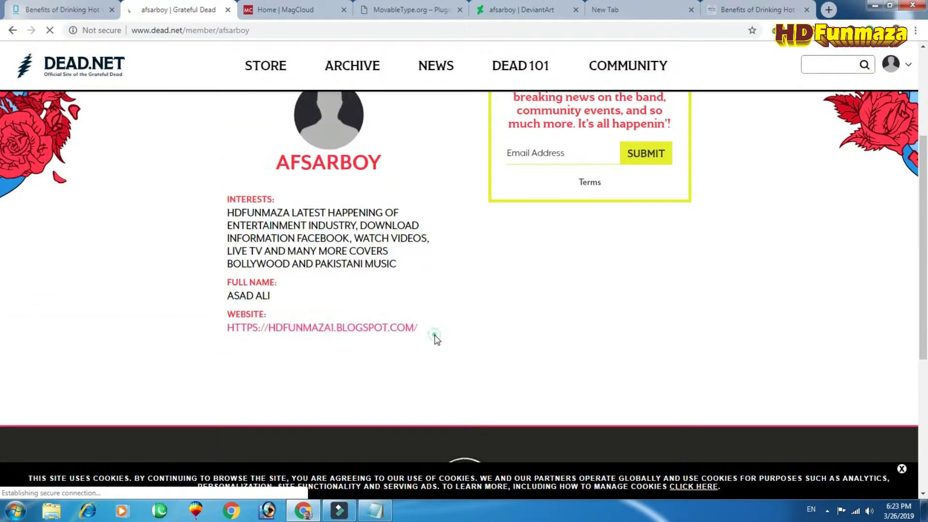
scroll(306, 202, up, 1)
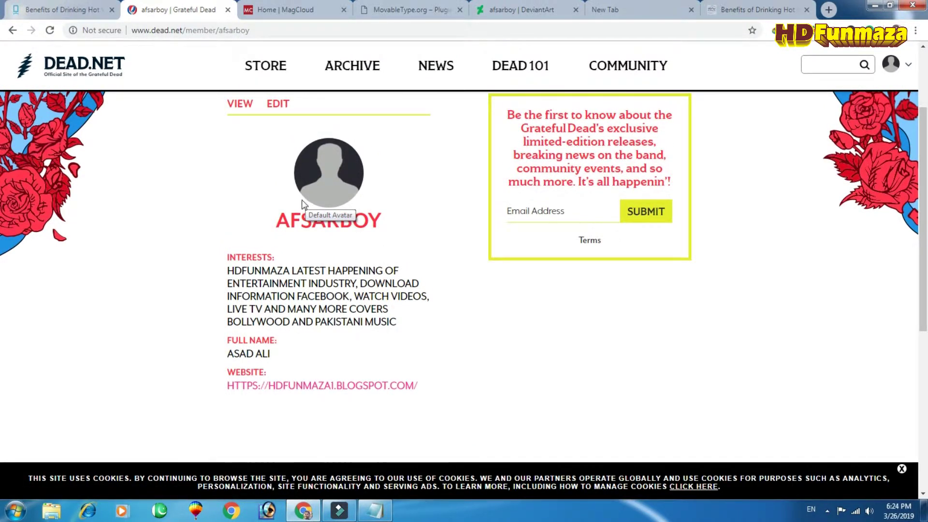
click(228, 271)
drag(227, 271, 400, 329)
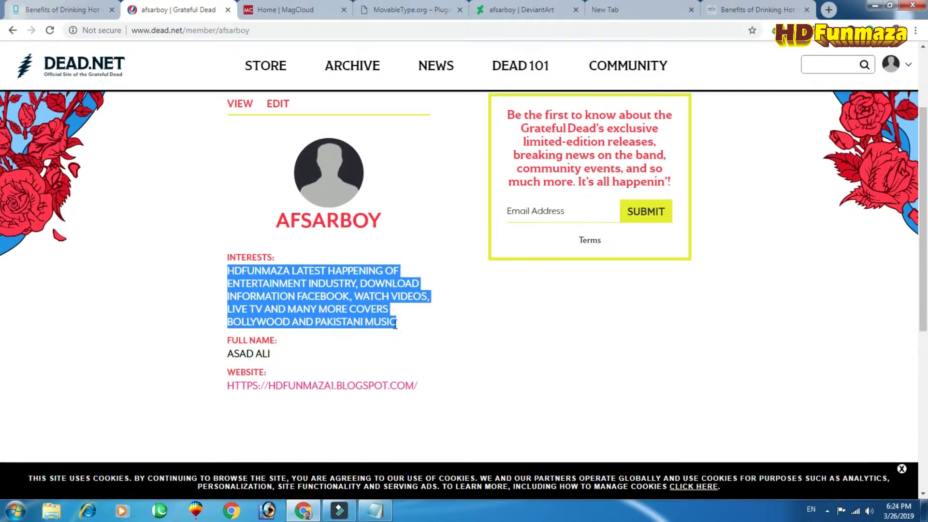
click(761, 11)
scroll(259, 242, down, 1)
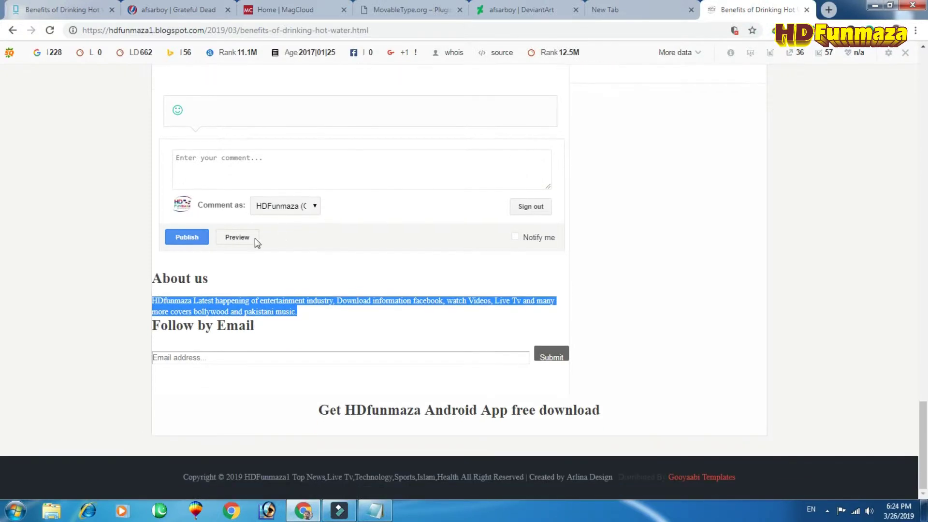
click(163, 6)
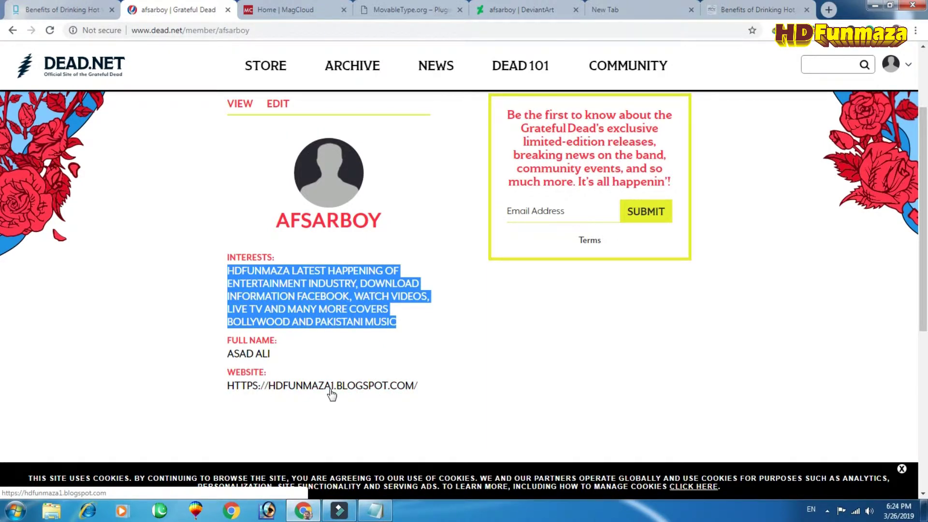
Inspect the HTML of the website link on the Dead.net profile, and close the developer tools.
scroll(332, 393, up, 2)
scroll(331, 393, down, 2)
click(292, 403)
right_click(290, 386)
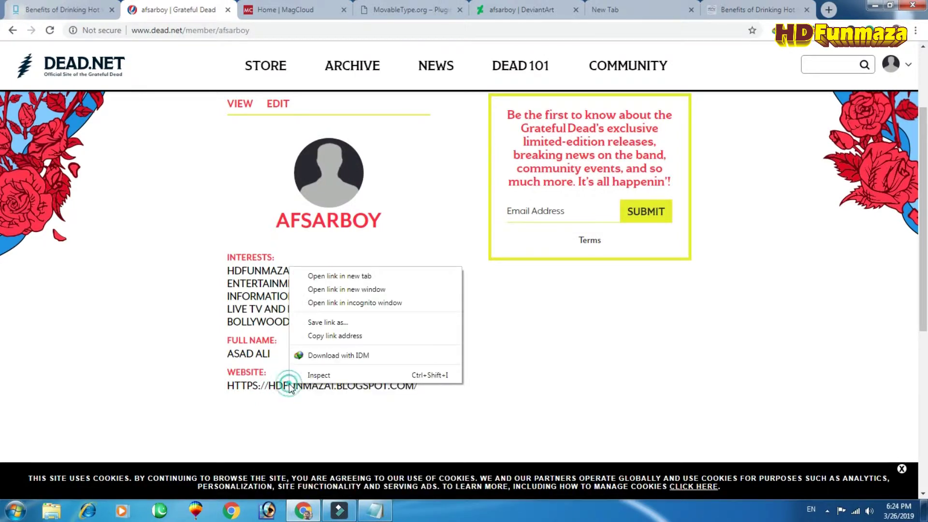
click(309, 375)
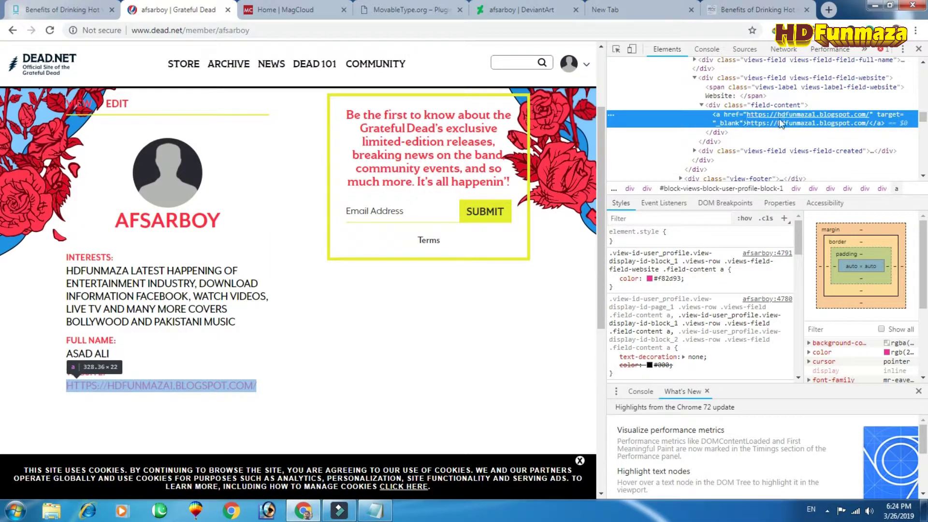
click(918, 49)
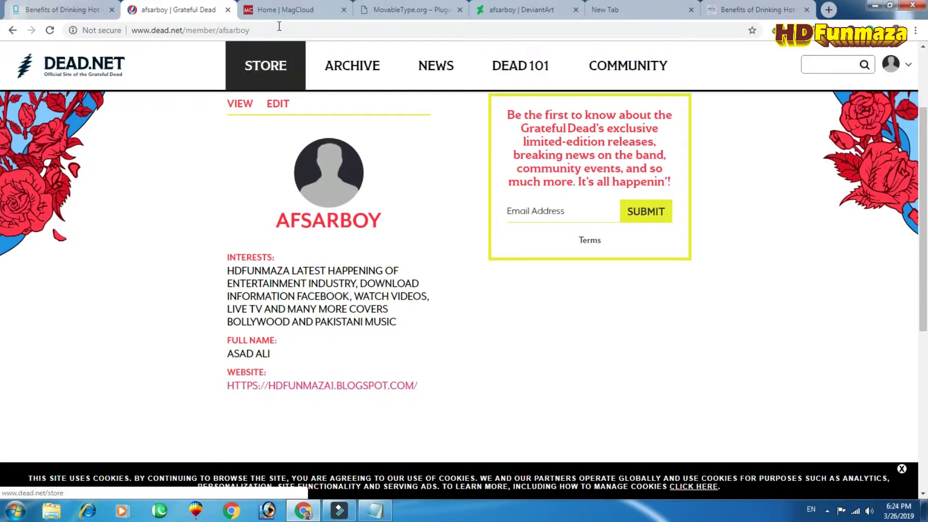
Switch to the MagCloud site, go to the account settings and open the profile details for editing.
click(317, 7)
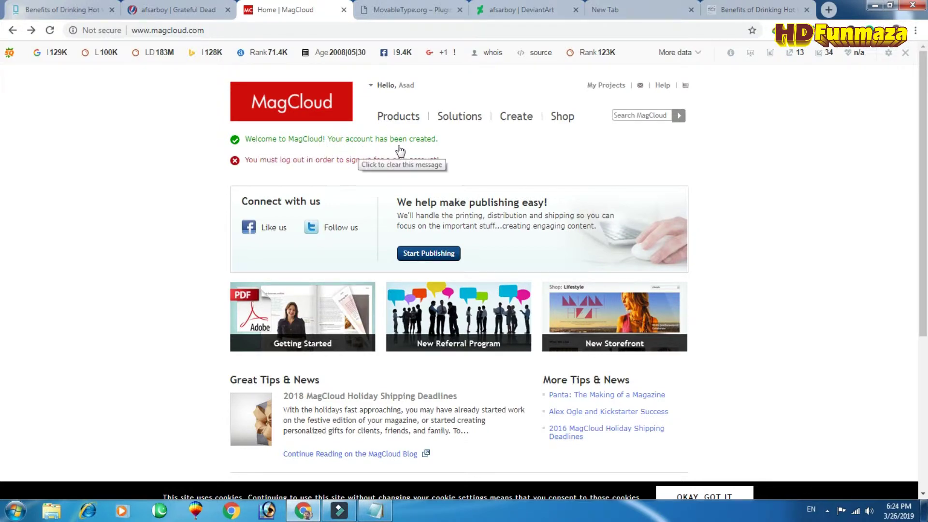
scroll(422, 204, down, 5)
scroll(422, 204, up, 5)
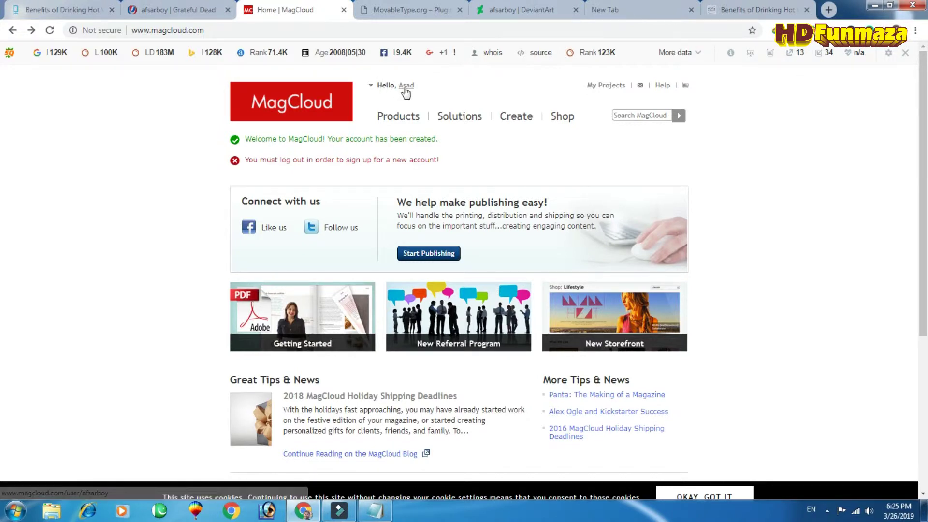
click(372, 87)
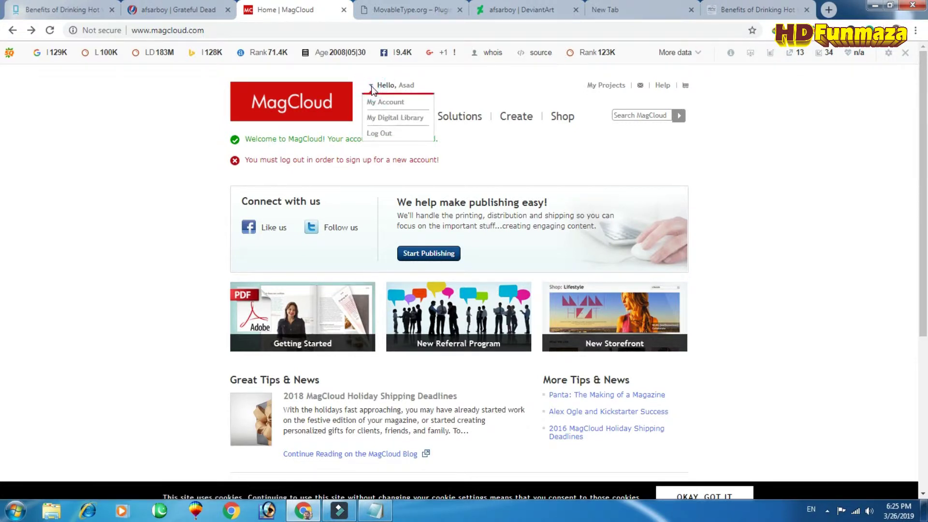
click(382, 103)
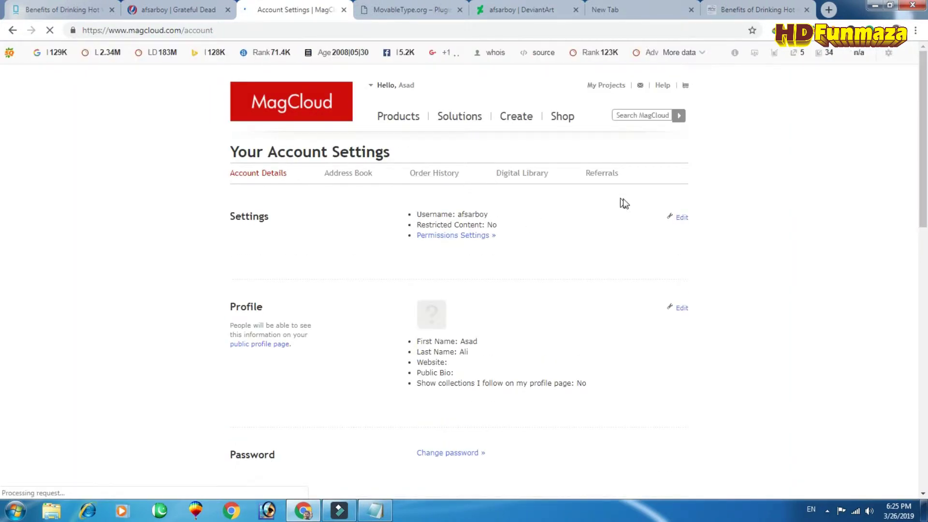
scroll(619, 201, down, 1)
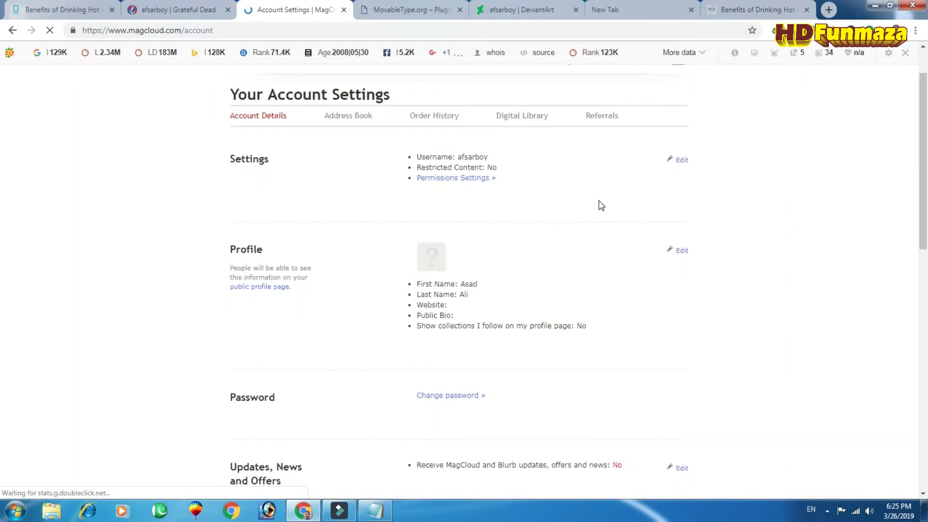
click(682, 250)
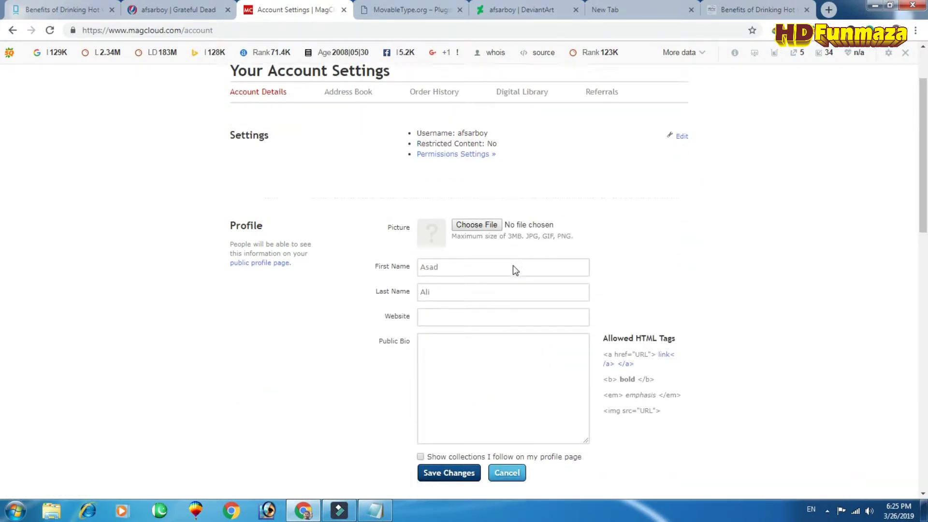
scroll(514, 269, down, 1)
click(754, 9)
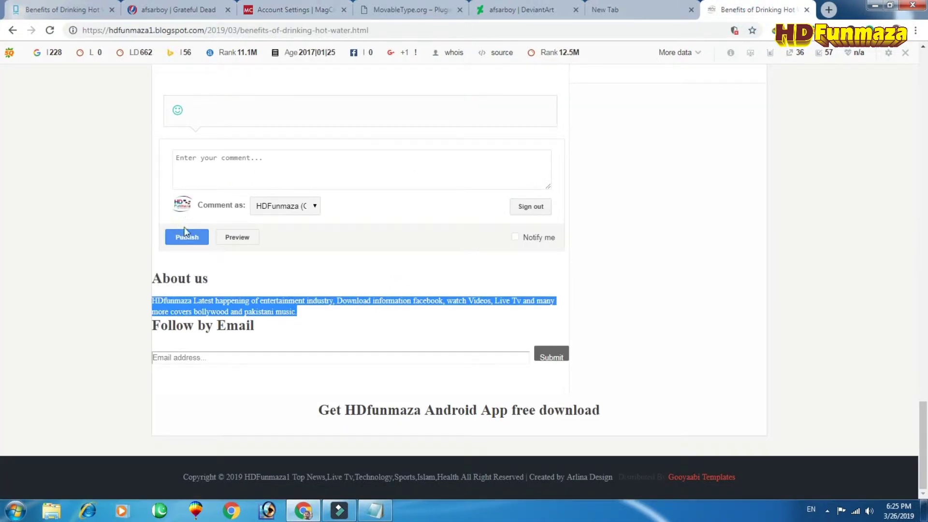
scroll(214, 186, up, 10)
scroll(215, 186, up, 15)
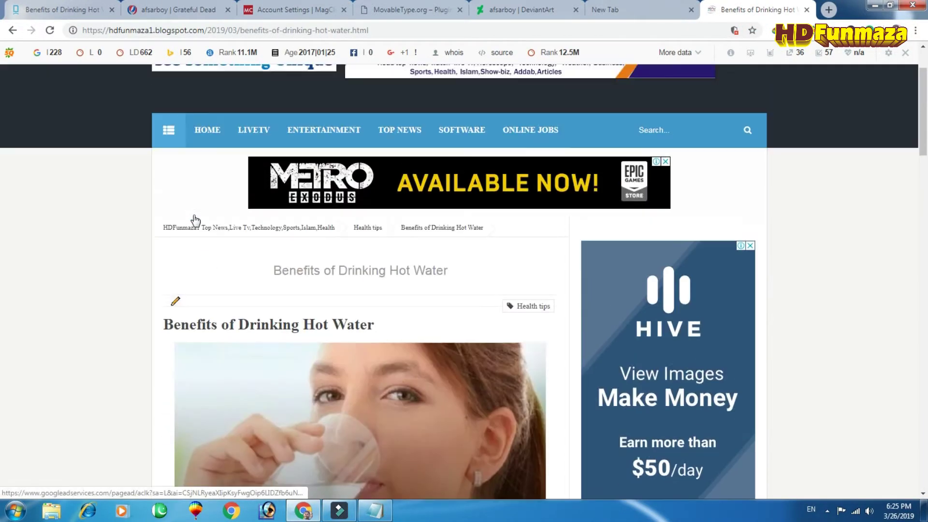
click(208, 129)
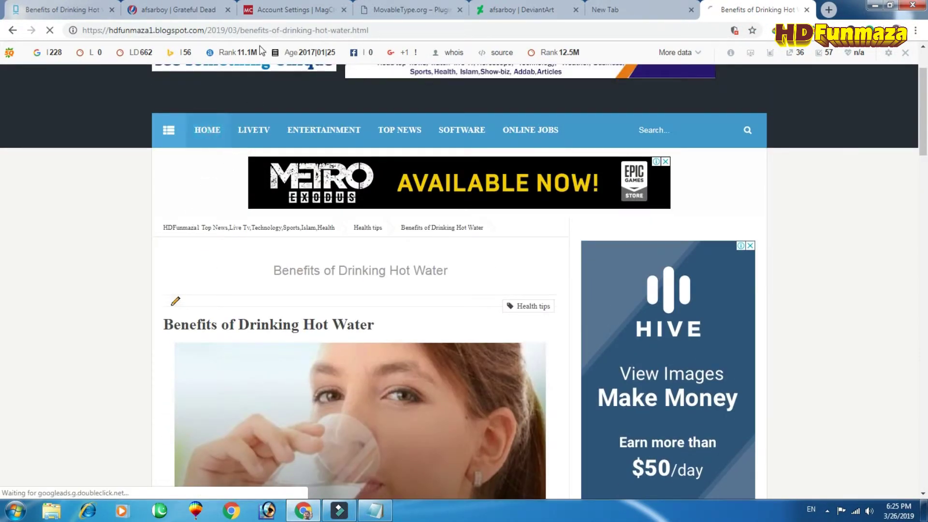
click(305, 35)
key(ctrl+c)
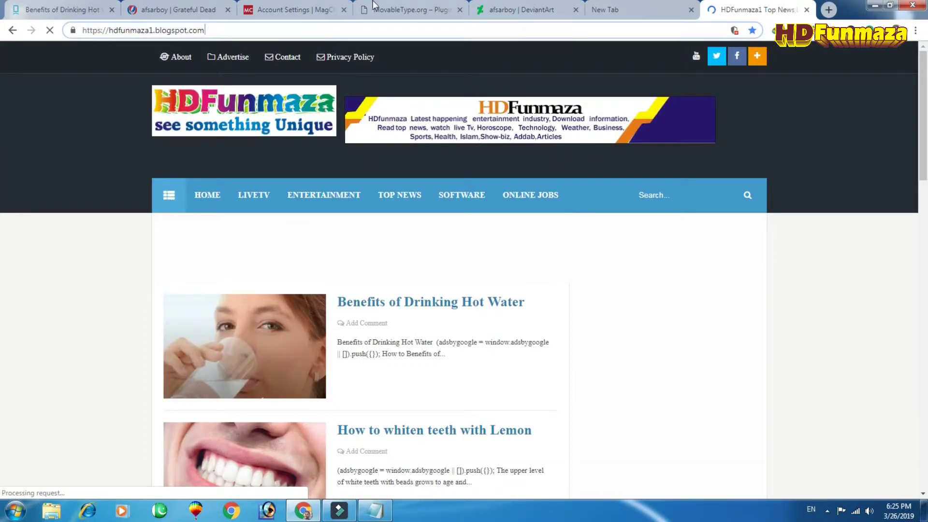
click(411, 9)
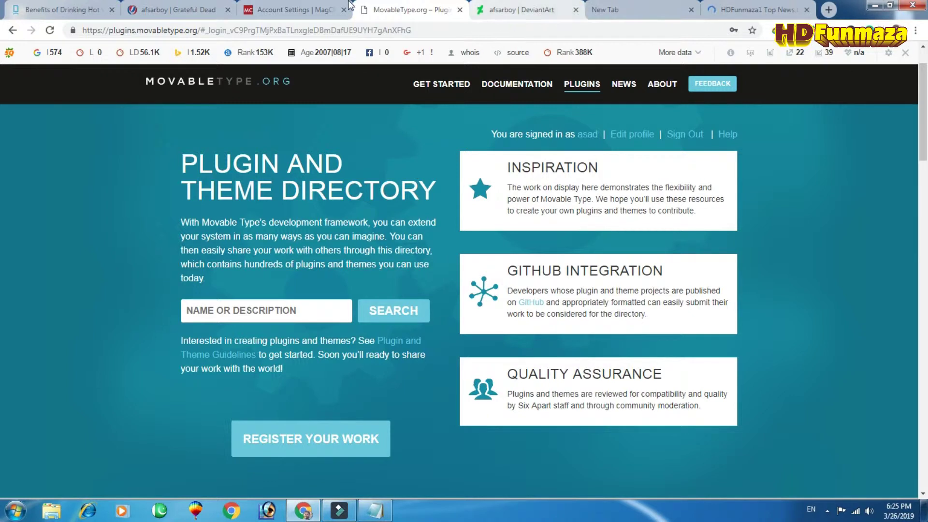
click(297, 9)
click(440, 278)
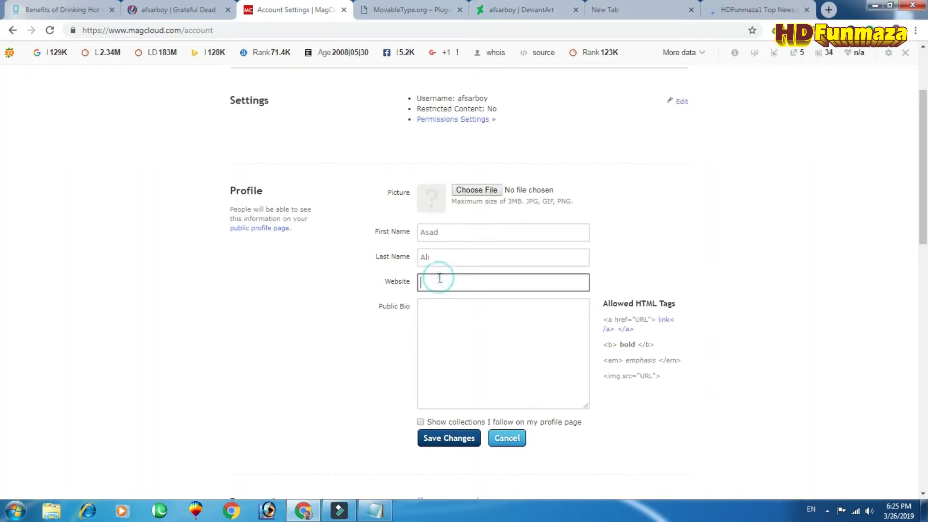
key(ctrl+v)
Copy the "About us" description from the end of the blog's home page into the MagCloud profile's Public Bio.
click(444, 335)
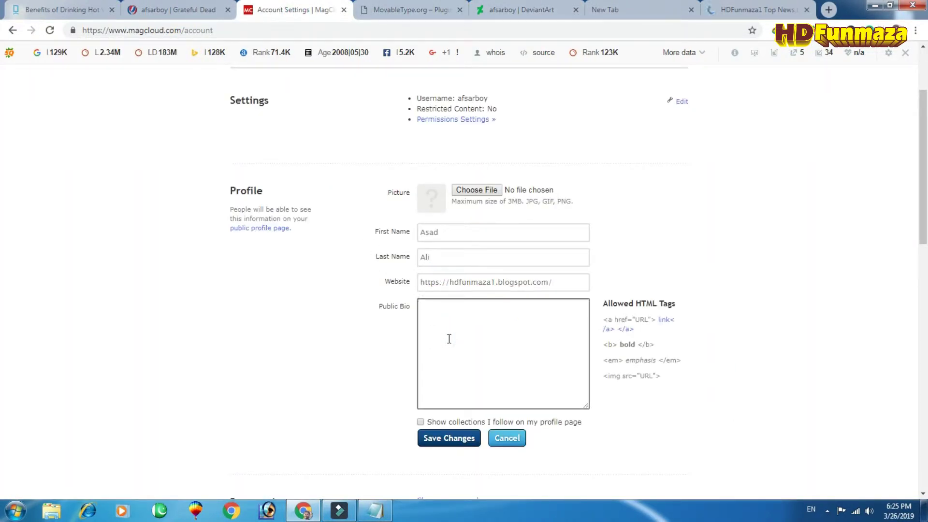
key(ctrl+9)
scroll(279, 320, down, 5)
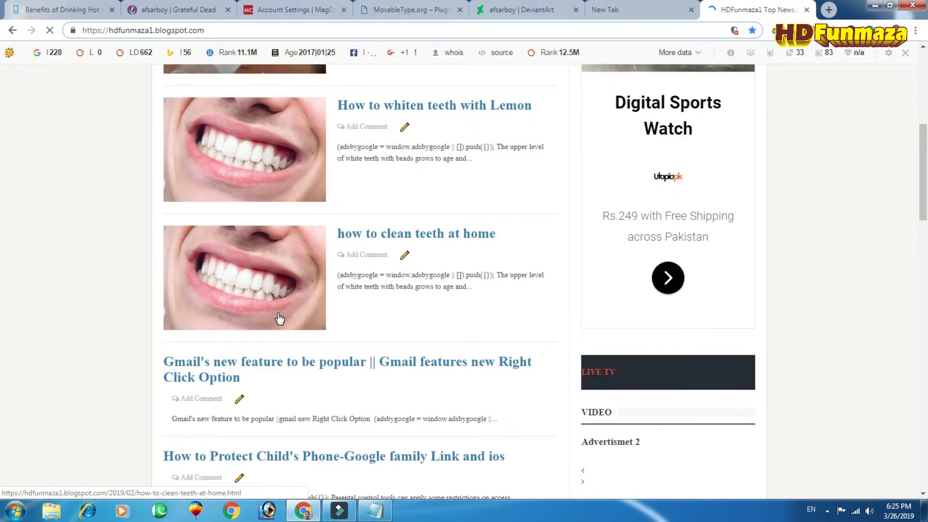
scroll(279, 319, down, 10)
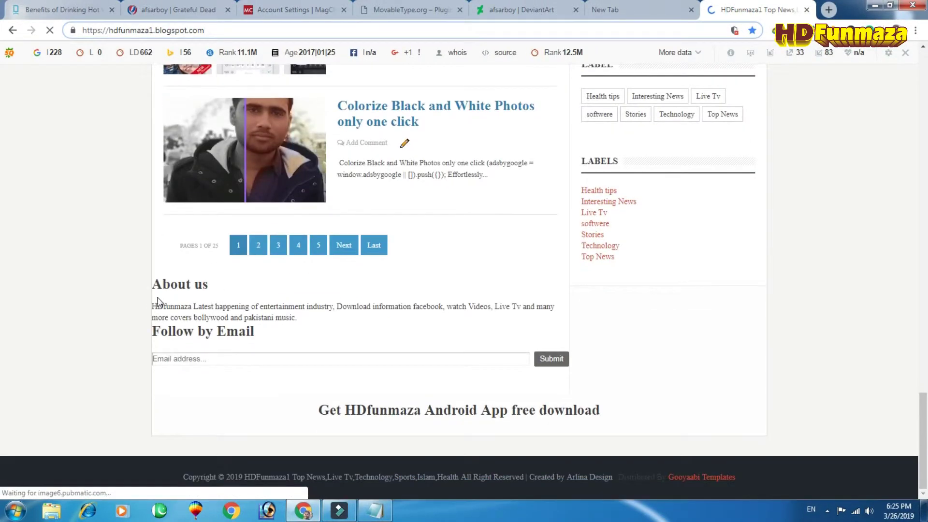
drag(151, 310, 173, 306)
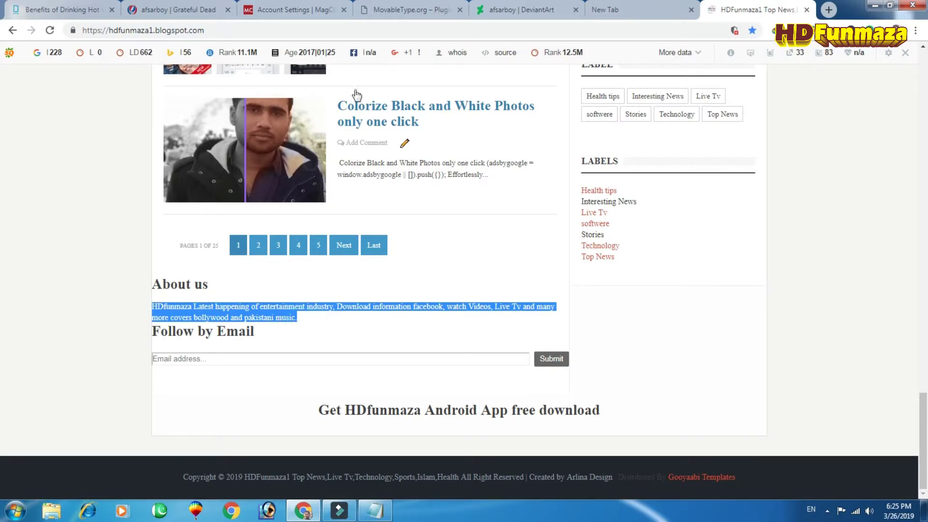
click(310, 10)
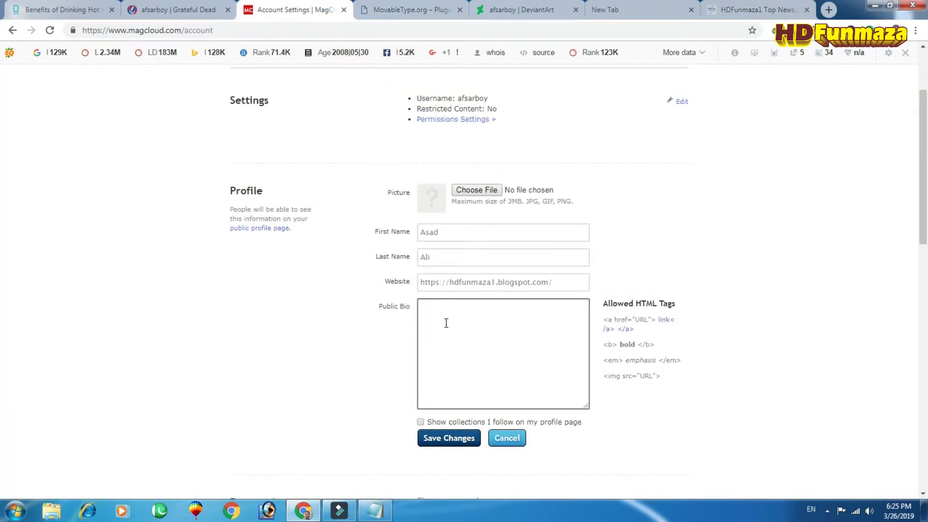
text(HDfunmaza Latest happening of entertainment industry, Download information facebook, watch Videos, Live Tv and many more covers bollywood and pakistani music.)
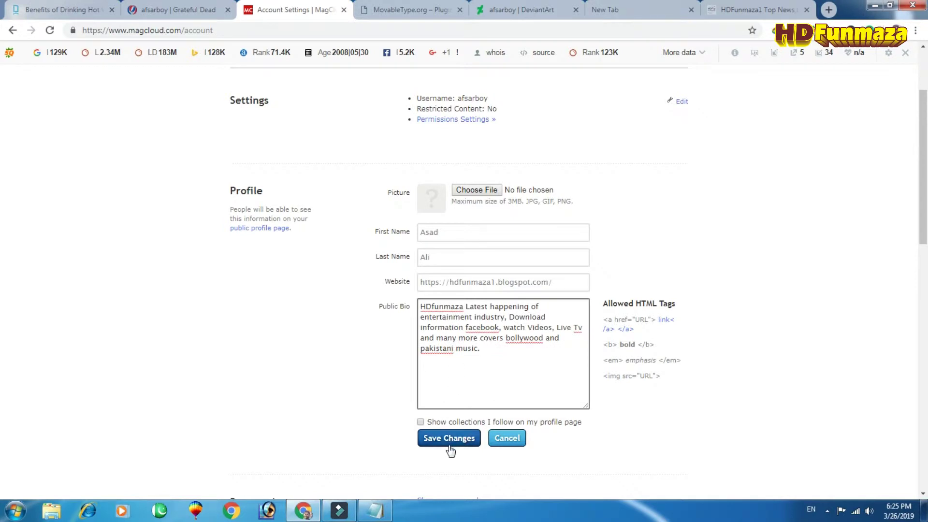
Enable showing followed collections on the MagCloud profile page and save the profile changes.
click(432, 436)
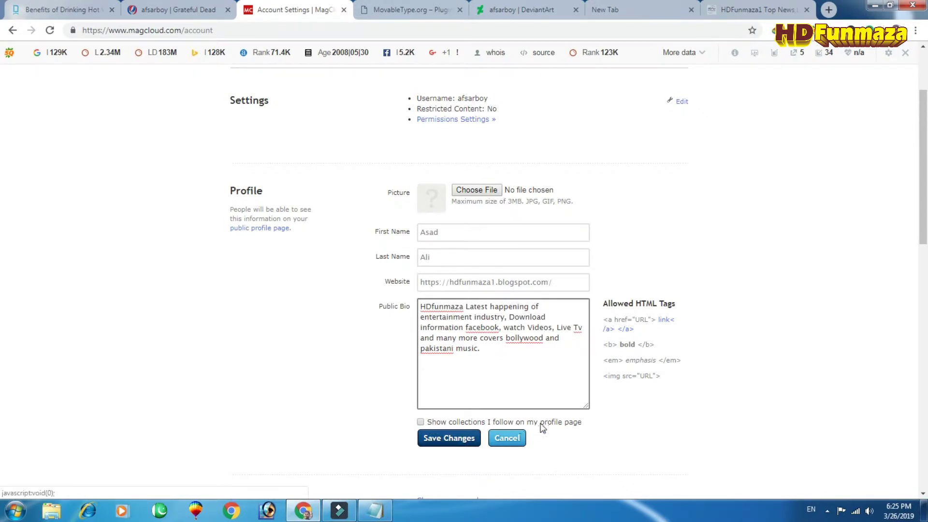
click(420, 422)
click(449, 440)
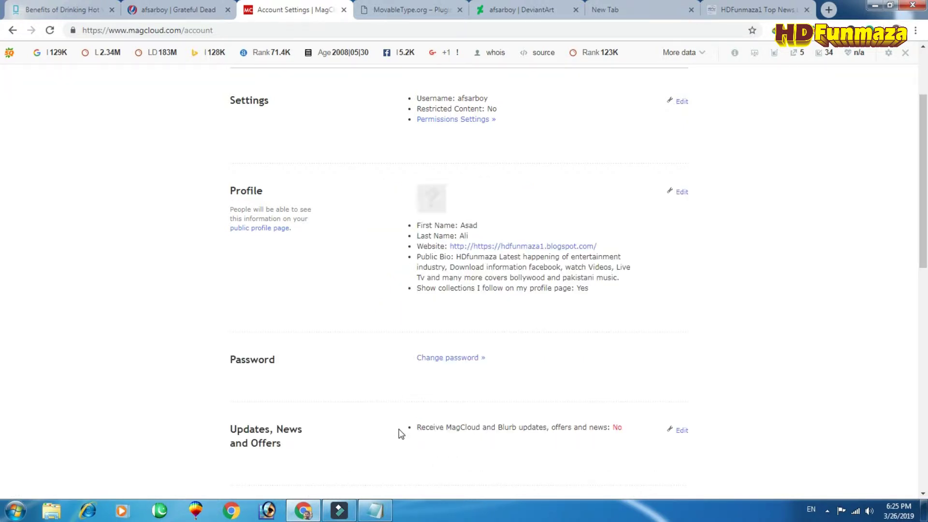
scroll(341, 183, down, 2)
scroll(338, 184, up, 2)
Inspect the HTML of the website link in the MagCloud profile, and close the developer tools.
right_click(513, 251)
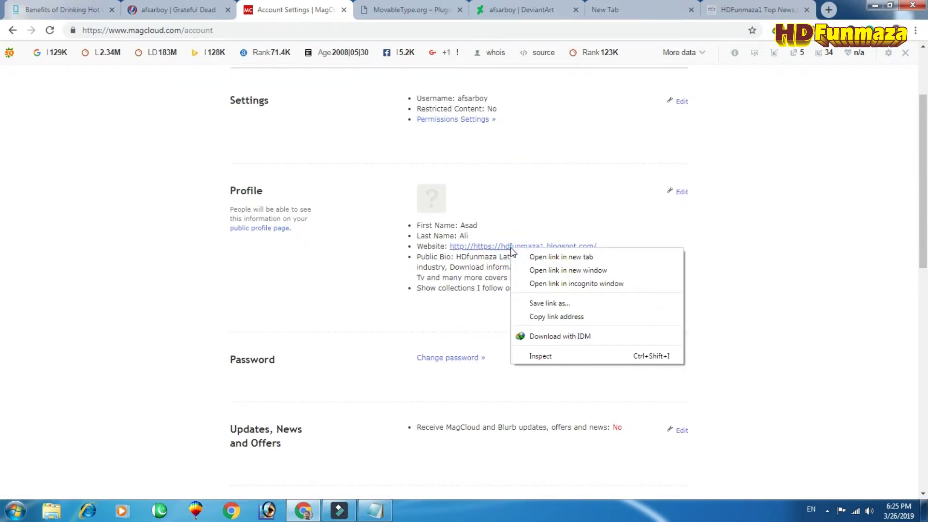
click(546, 355)
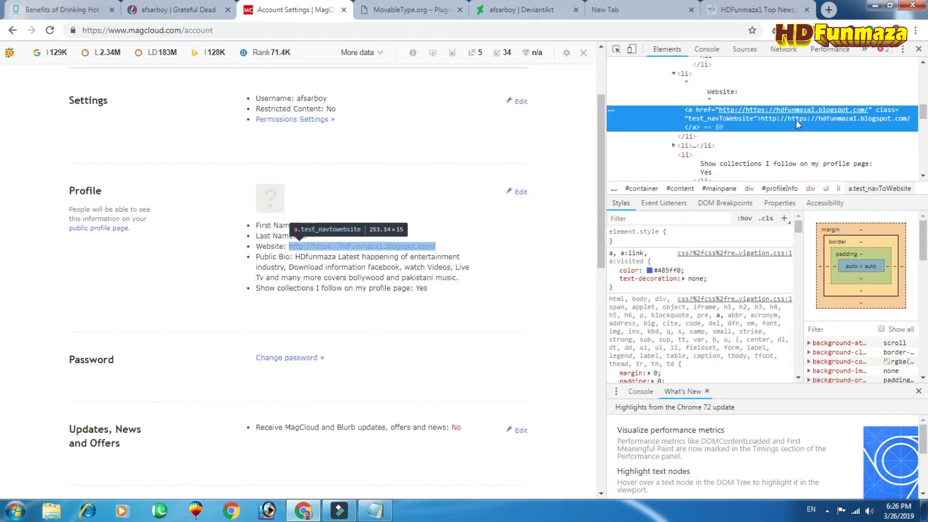
click(919, 50)
click(918, 51)
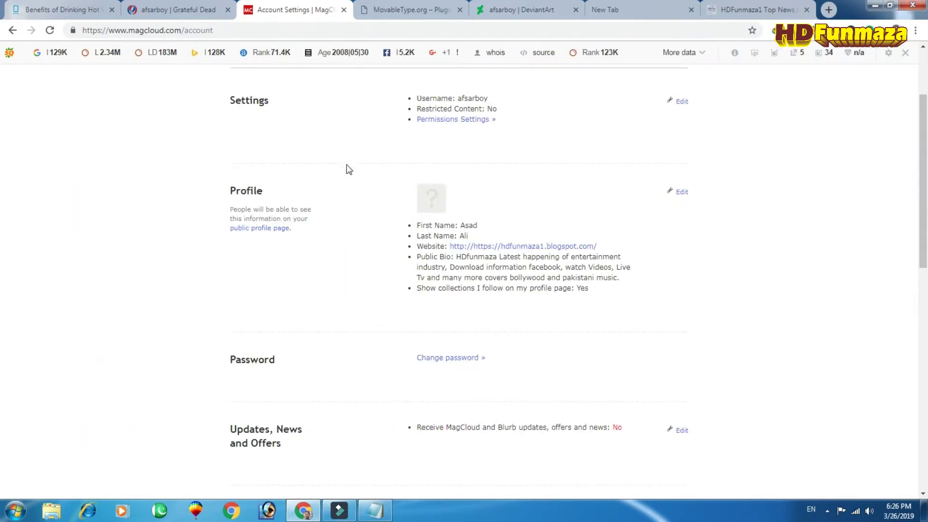
Switch to the MovableType.org plugin directory and open the Publish Queue Manager plugin from the featured plugins.
click(401, 10)
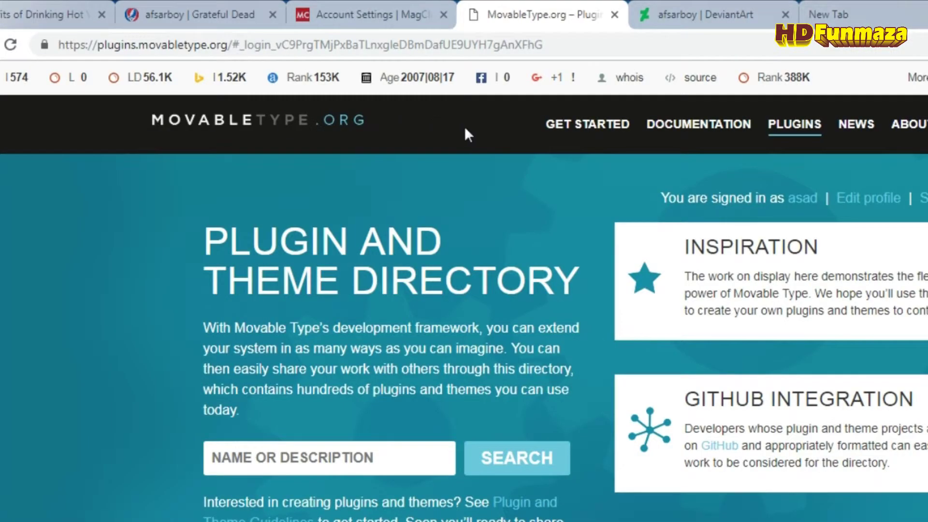
scroll(458, 261, down, 3)
scroll(458, 261, up, 5)
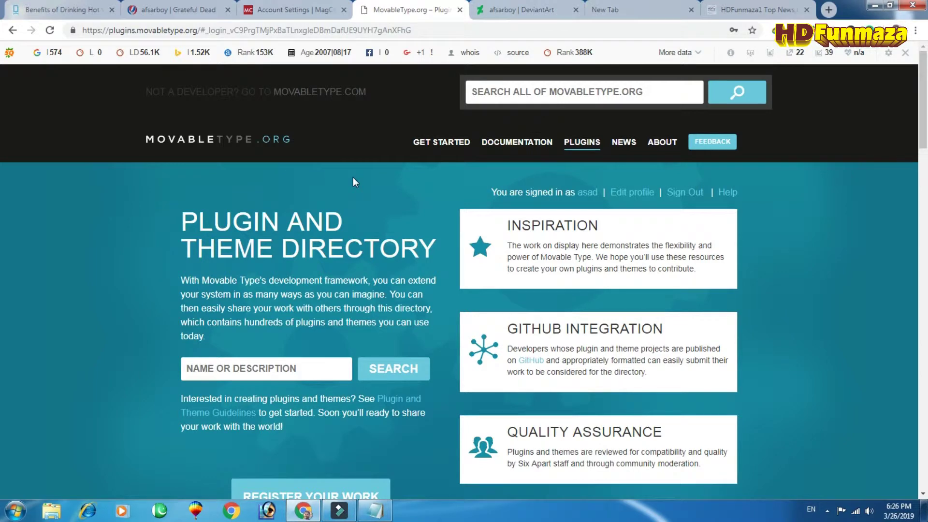
scroll(352, 182, down, 8)
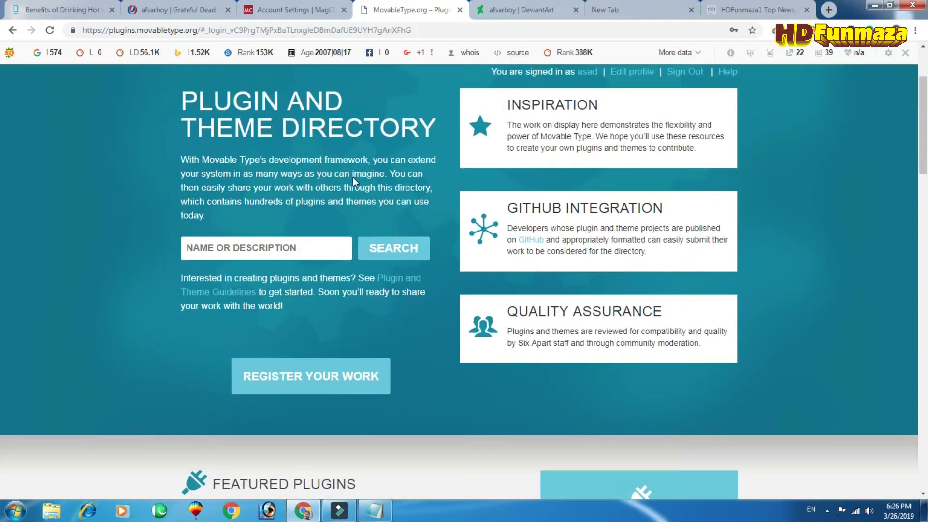
scroll(355, 182, down, 7)
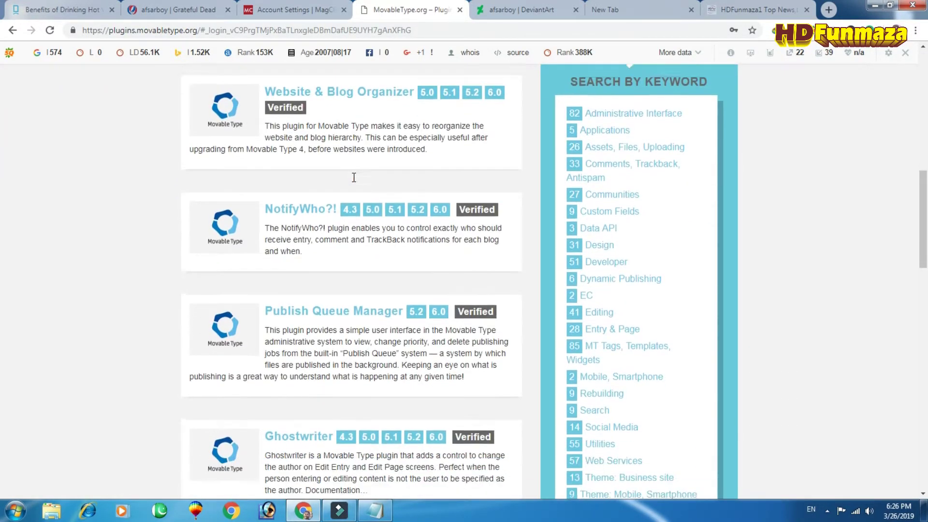
scroll(356, 183, down, 3)
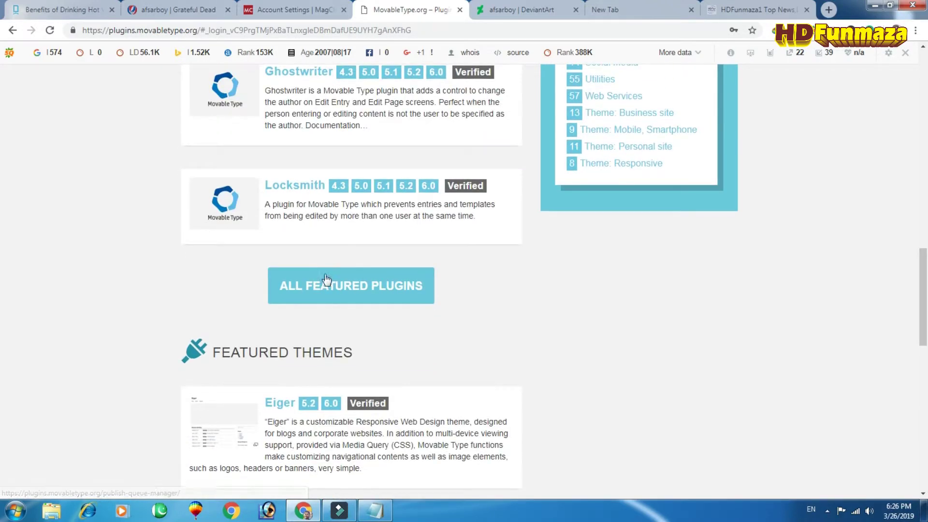
scroll(300, 276, up, 5)
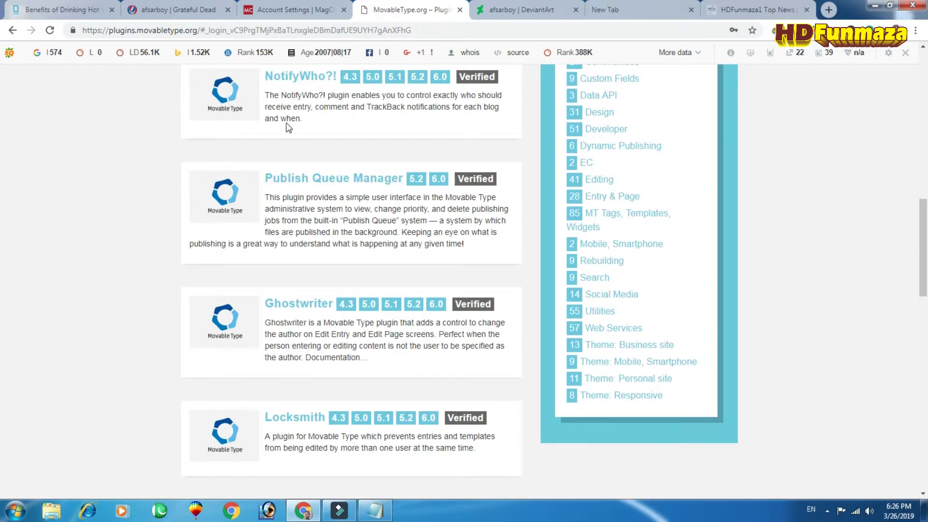
click(339, 181)
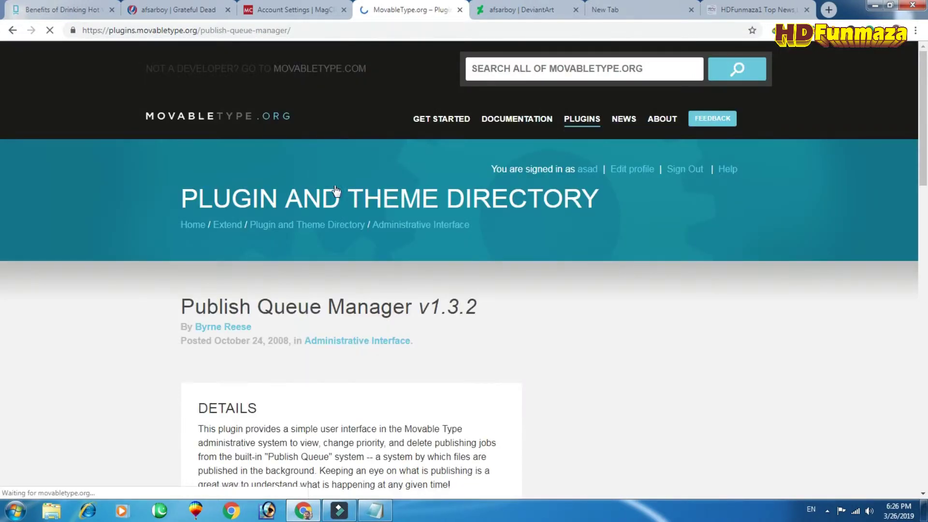
Go to the Leave a Comment form at the end of the Publish Queue Manager page and place the cursor in it.
scroll(335, 229, down, 5)
scroll(336, 231, down, 16)
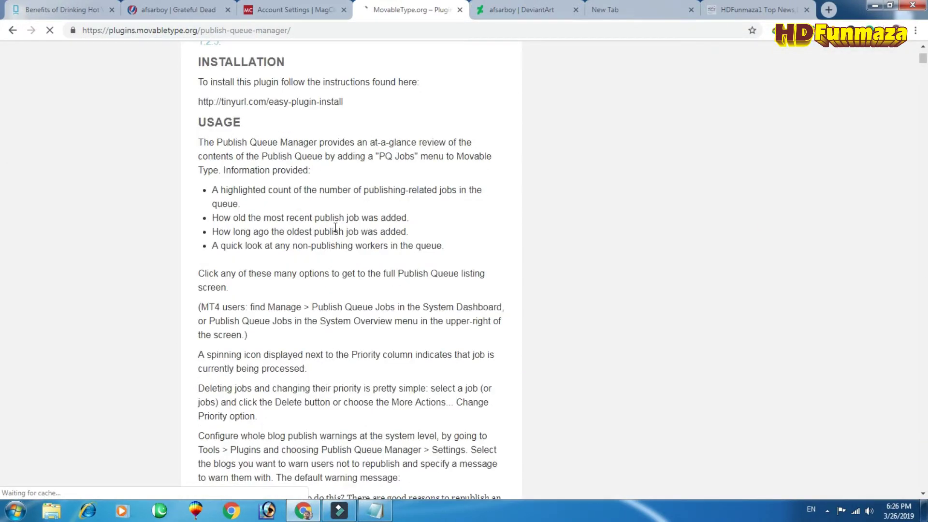
scroll(335, 227, down, 12)
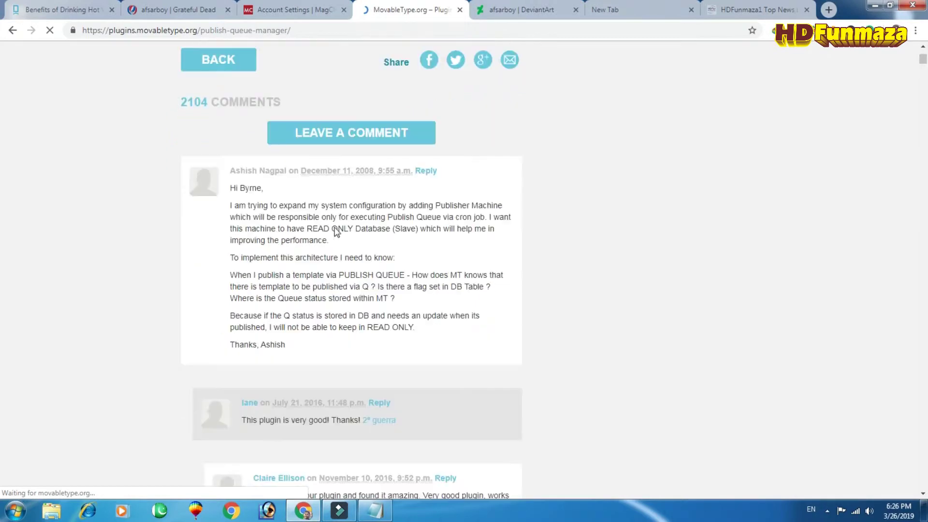
click(921, 58)
drag(924, 160, 924, 292)
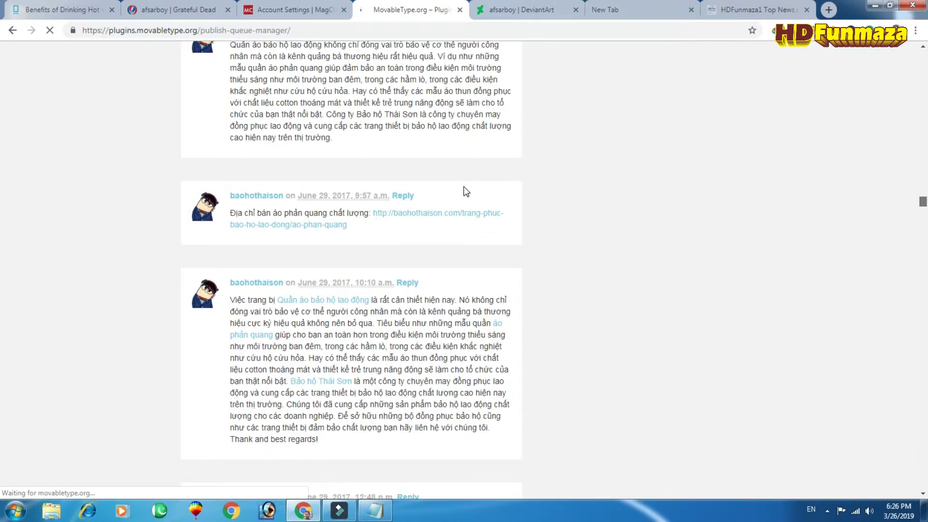
scroll(465, 191, down, 2)
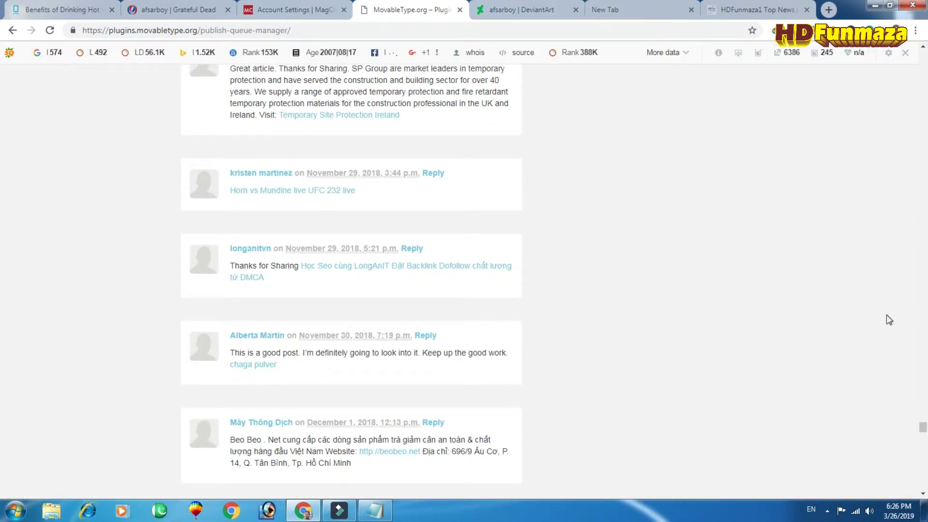
drag(926, 423, 926, 492)
scroll(1, 493, up, 15)
scroll(1, 493, down, 15)
click(298, 128)
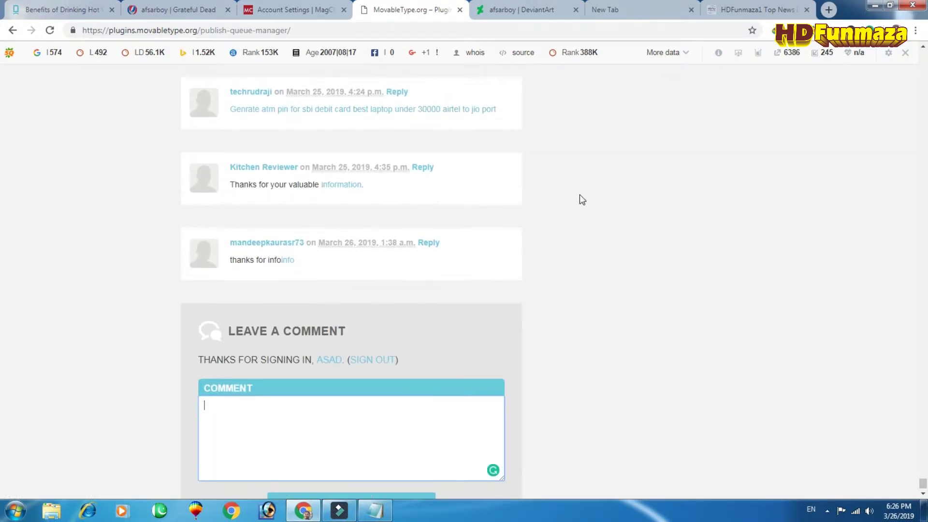
Look over the latest comments and write "thanks for information i like this info" as the comment text.
scroll(473, 245, up, 2)
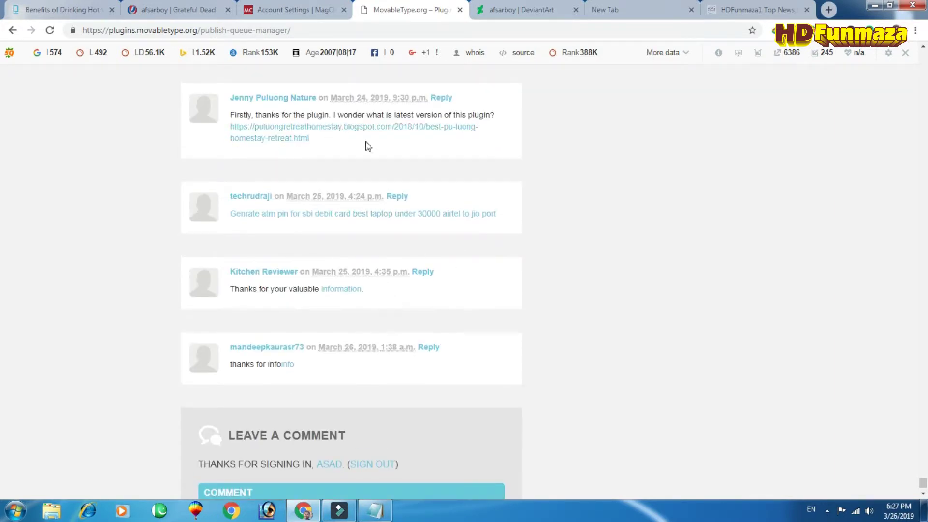
scroll(459, 214, down, 1)
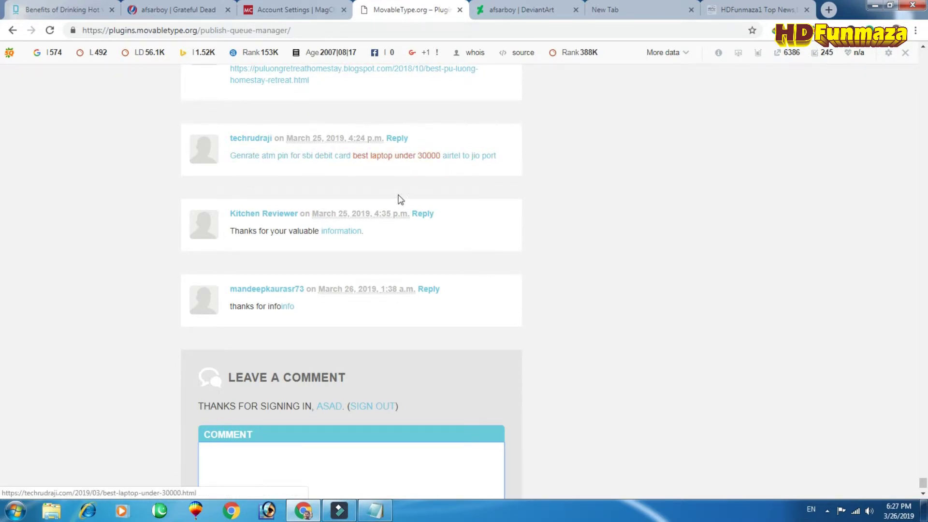
scroll(366, 238, down, 1)
click(269, 407)
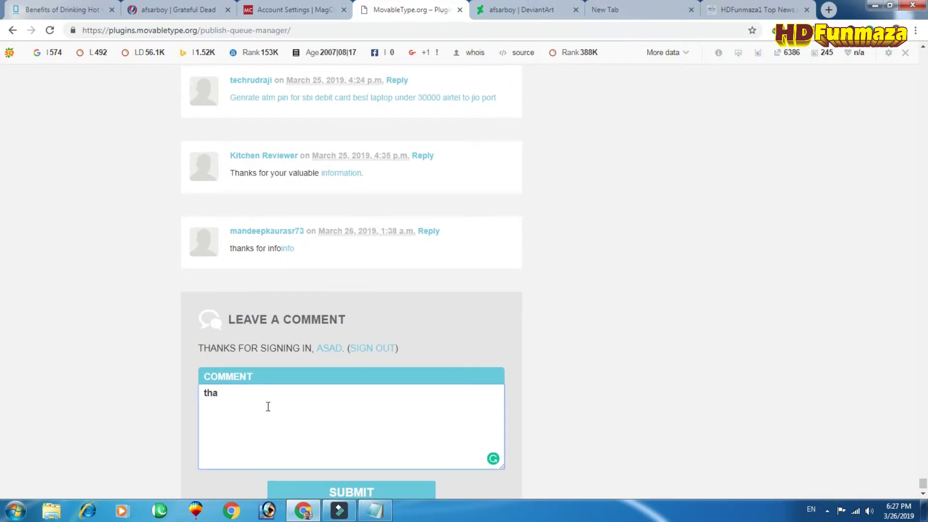
text(thanks for information)
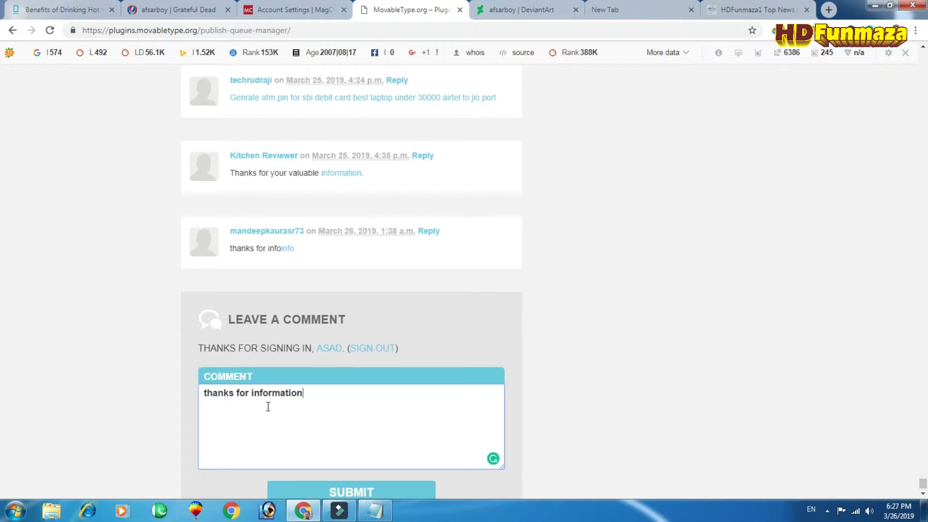
text( i like this info)
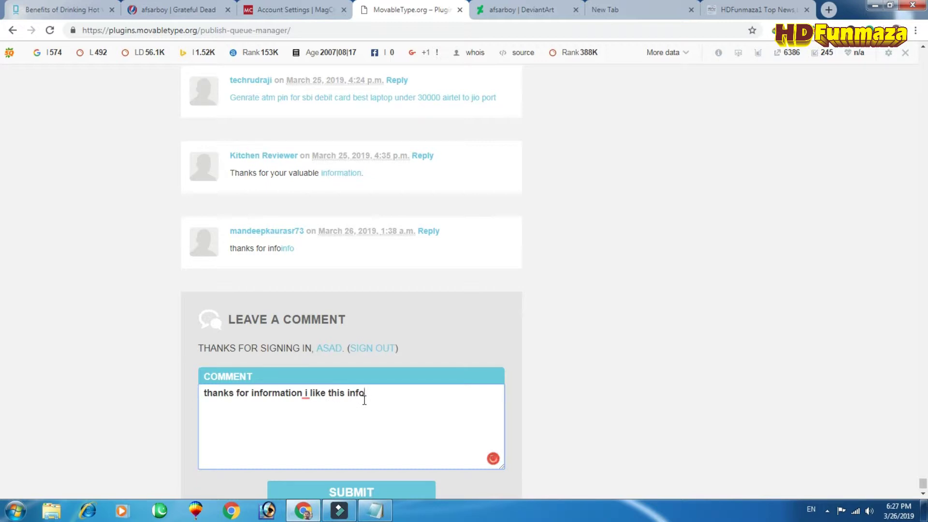
Switch to the Notepad document and copy the whole HTML line <a href="website">for more detail check my site</a>.
click(376, 513)
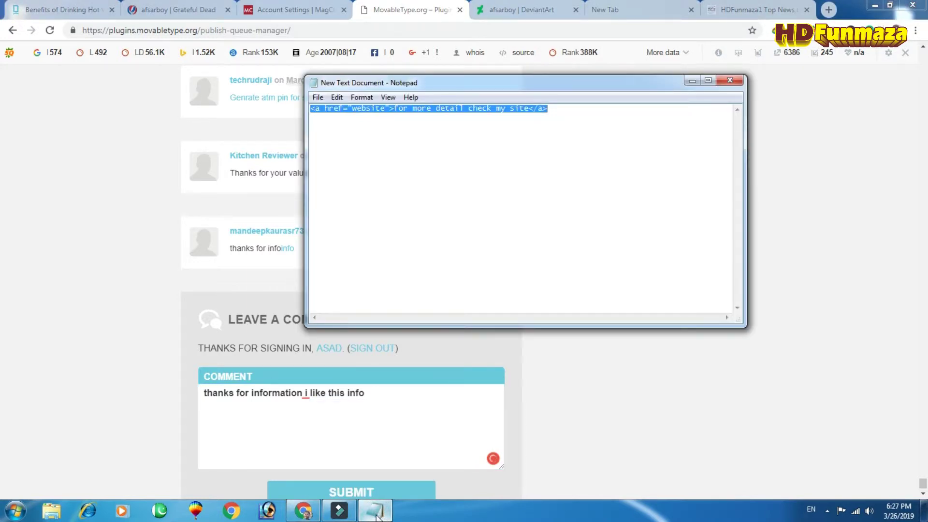
click(376, 514)
click(387, 394)
scroll(274, 392, down, 1)
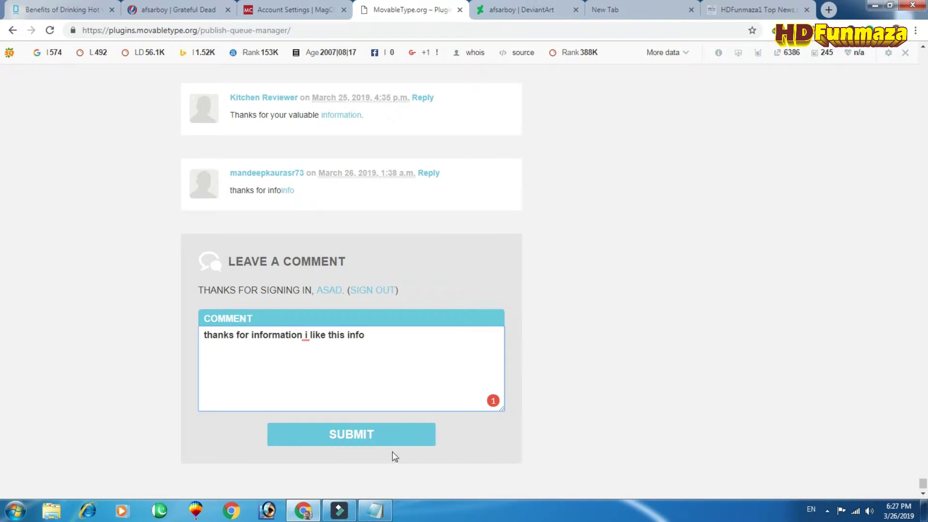
click(376, 512)
click(532, 111)
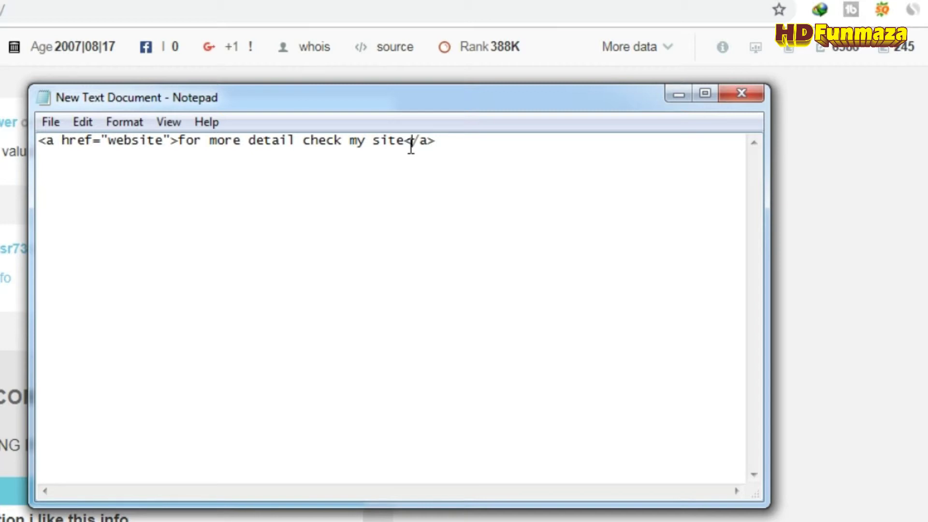
click(483, 150)
click(444, 140)
drag(438, 141, 39, 141)
click(227, 150)
click(445, 142)
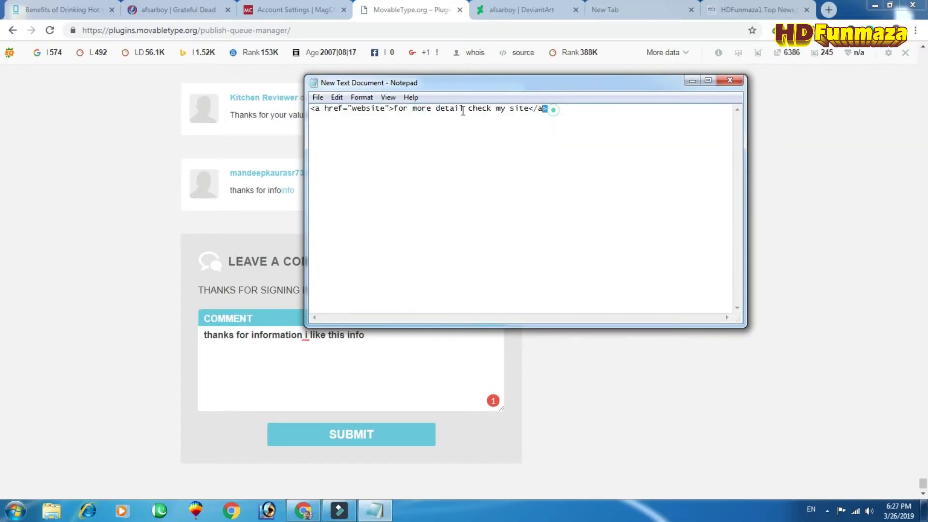
drag(549, 109, 309, 111)
key(ctrl+c)
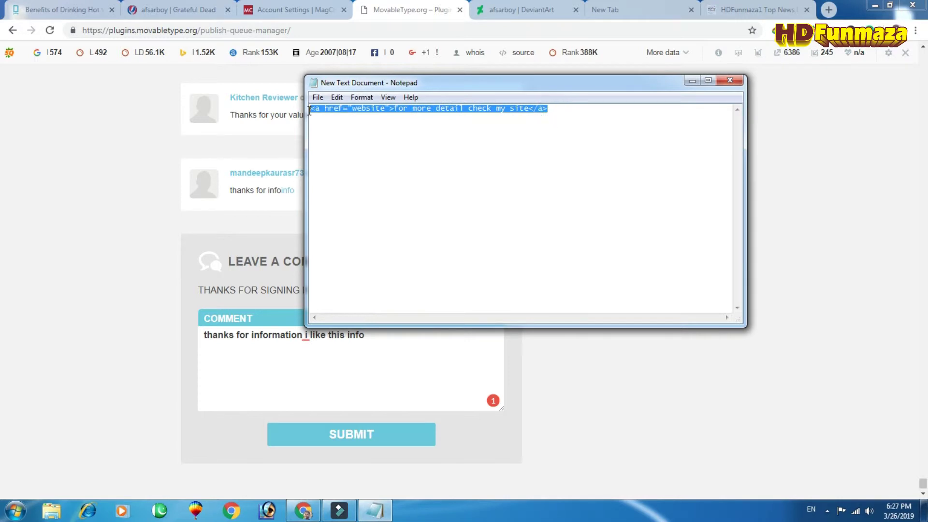
Minimize Notepad and replace the last word "info" in the comment with the copied HTML link line.
click(690, 80)
double_click(383, 335)
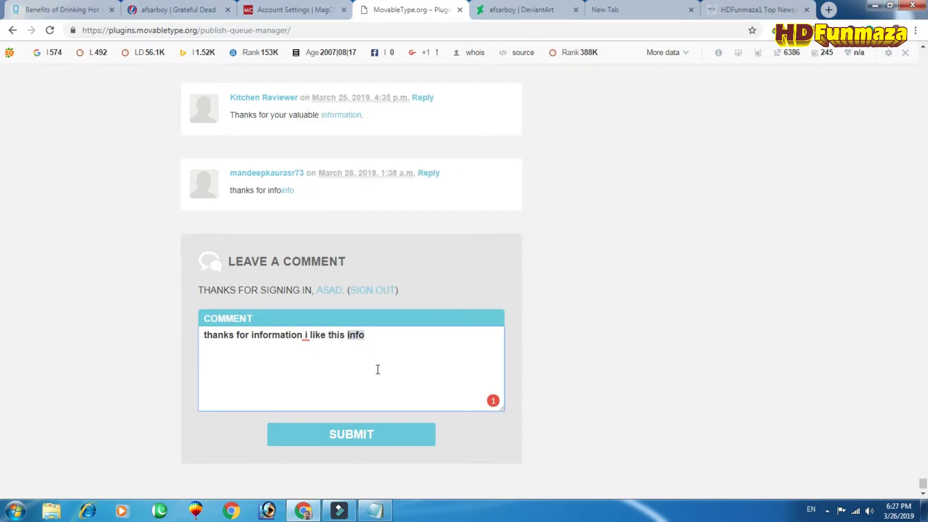
key(ctrl+v)
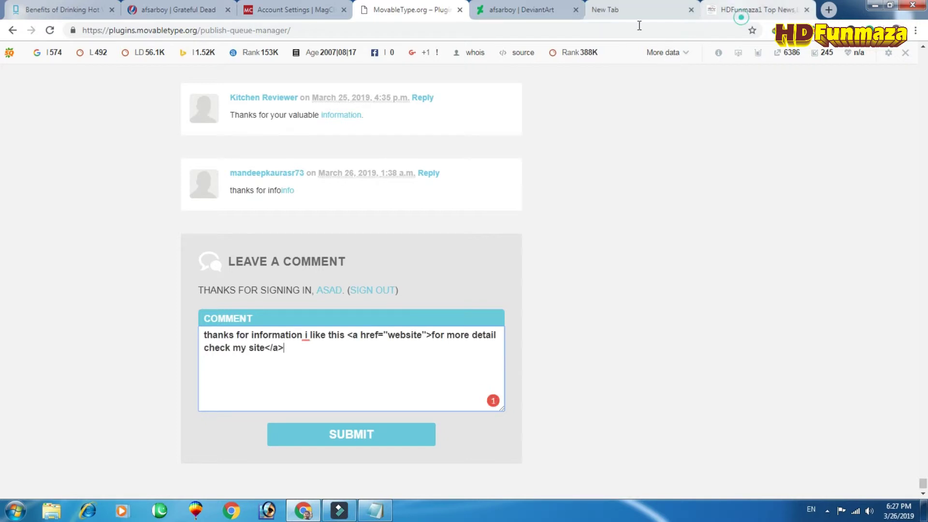
click(754, 10)
click(290, 30)
key(ctrl+c)
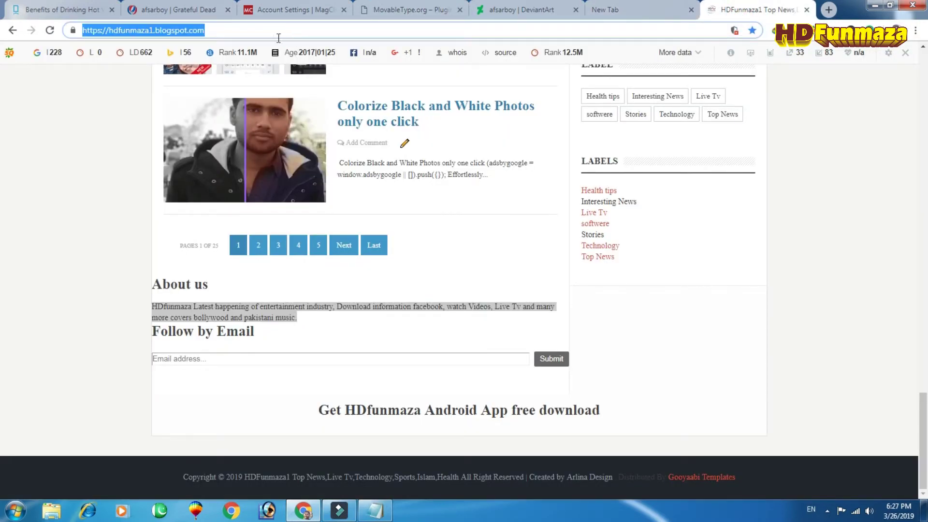
click(61, 10)
click(411, 10)
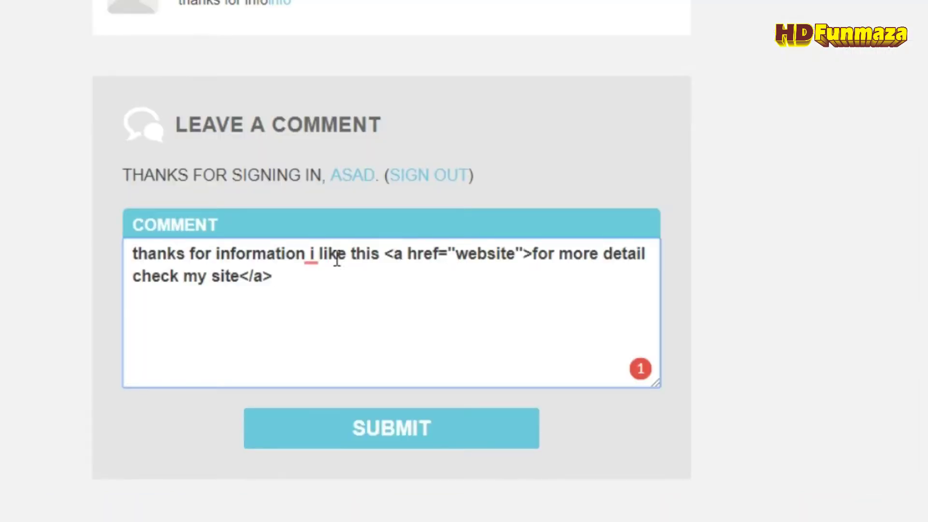
drag(388, 336, 415, 338)
drag(503, 261, 515, 263)
key(ctrl+v)
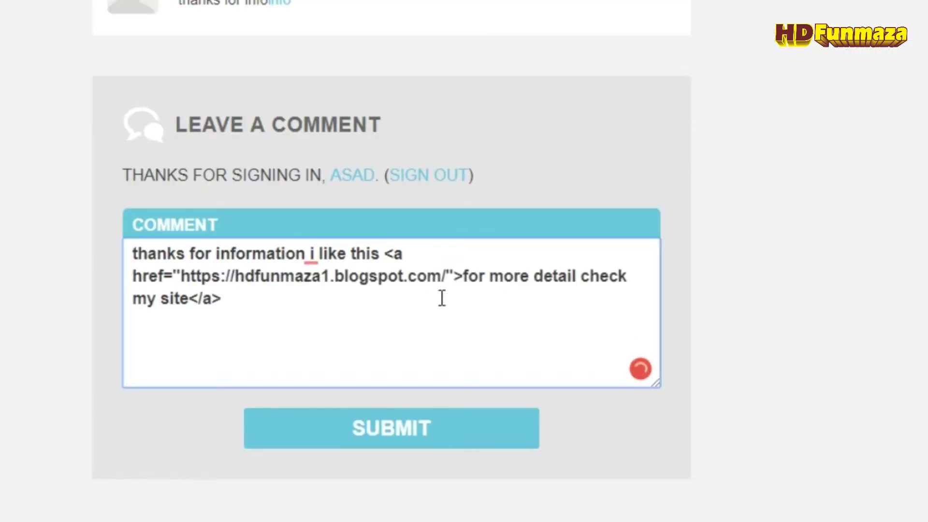
Replace the link text "for more detail check my site" in the comment's HTML with "info".
click(462, 290)
click(461, 277)
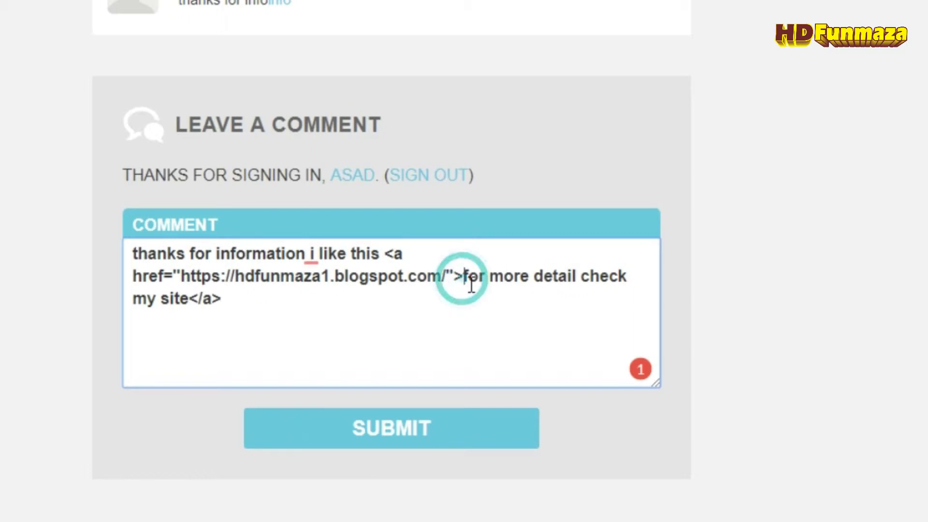
key(shift+Right)
key(shift+Right)
key(shift+Right)
key(shift+Right)
key(shift+Right)
key(shift+Right)
key(shift+Right)
key(shift+Right)
key(shift+Right)
key(shift+Right)
key(shift+Right)
key(shift+Right)
key(shift+Right)
key(shift+Right)
key(shift+Right)
key(shift+Right)
key(shift+Right)
key(shift+Right)
key(shift+Right)
key(shift+Right)
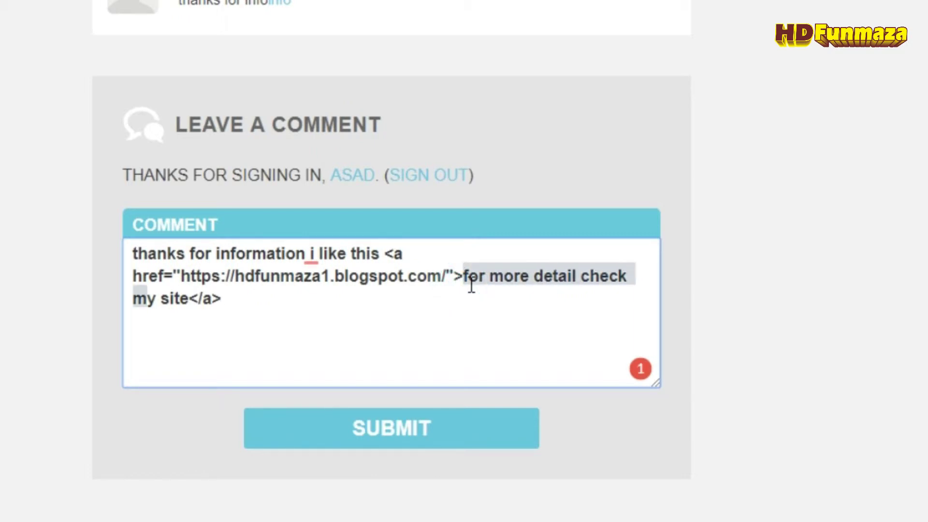
key(shift+Right)
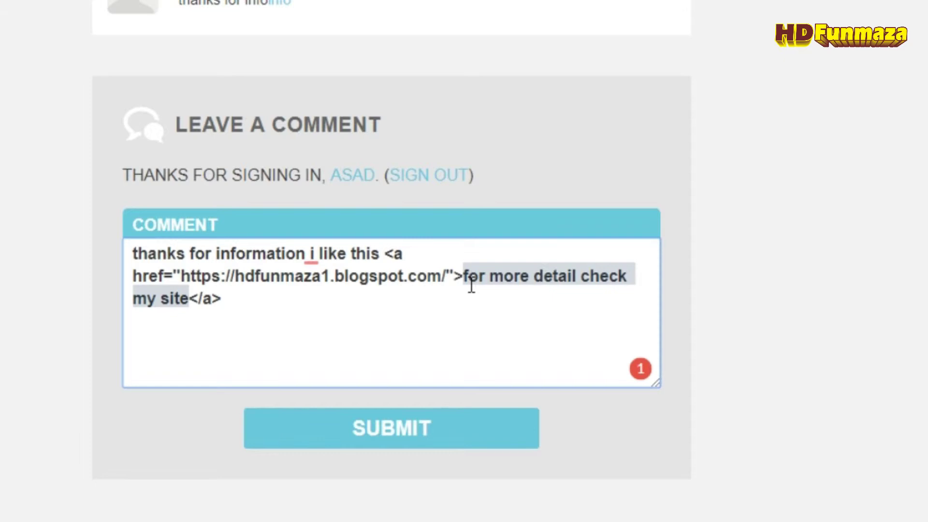
text(info</a>)
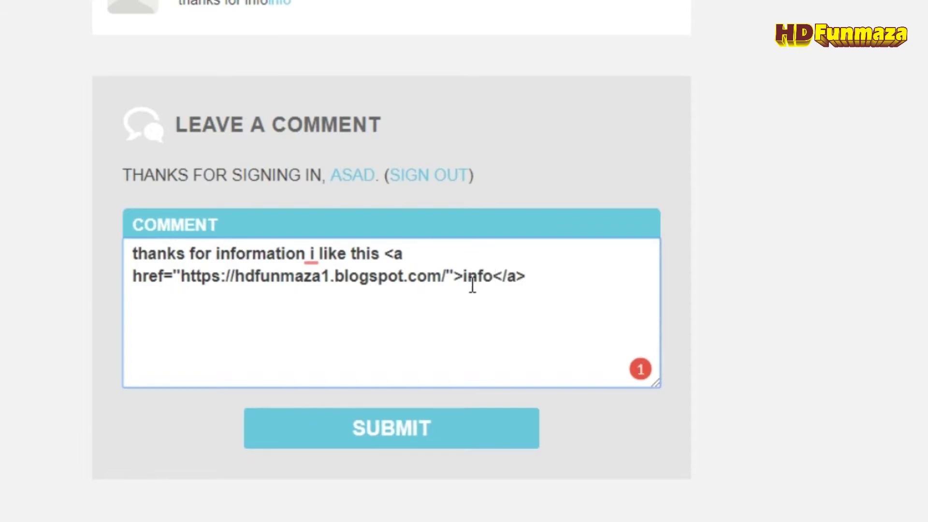
Check over the whole comment text with its info link and submit the comment.
drag(539, 282, 151, 253)
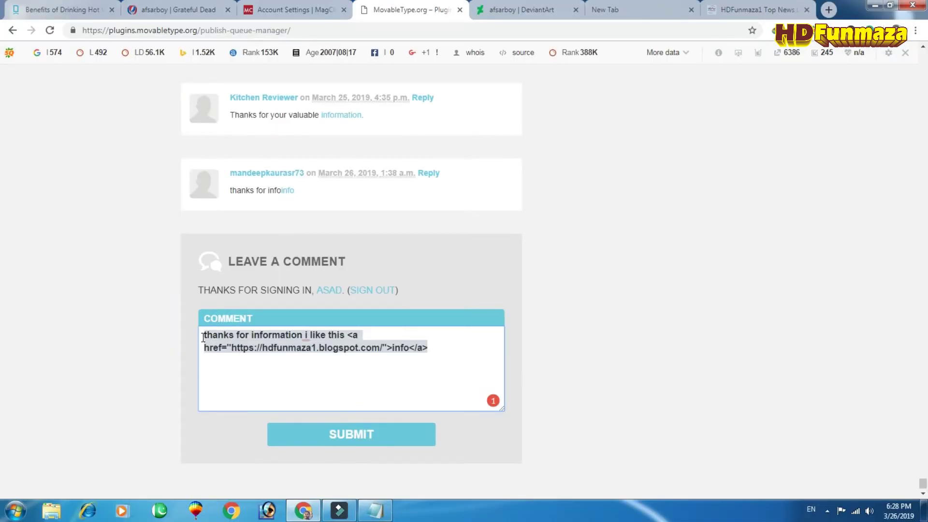
click(279, 372)
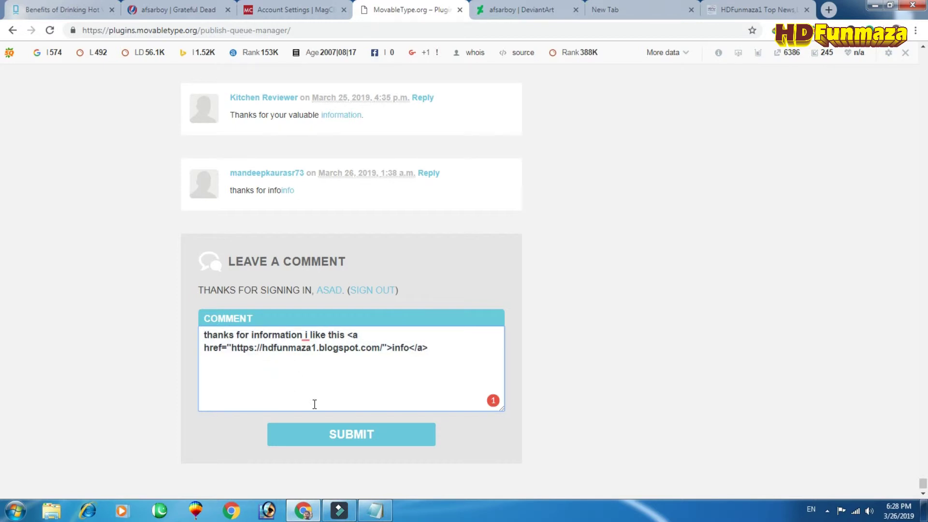
click(327, 434)
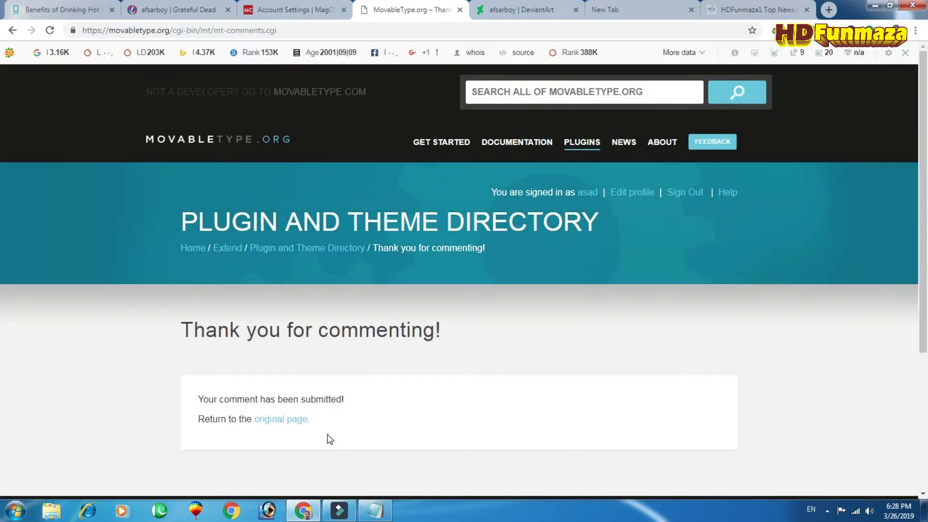
Return to the original Publish Queue Manager page and look for the submitted comment among the latest comments above the comment form.
scroll(307, 368, down, 1)
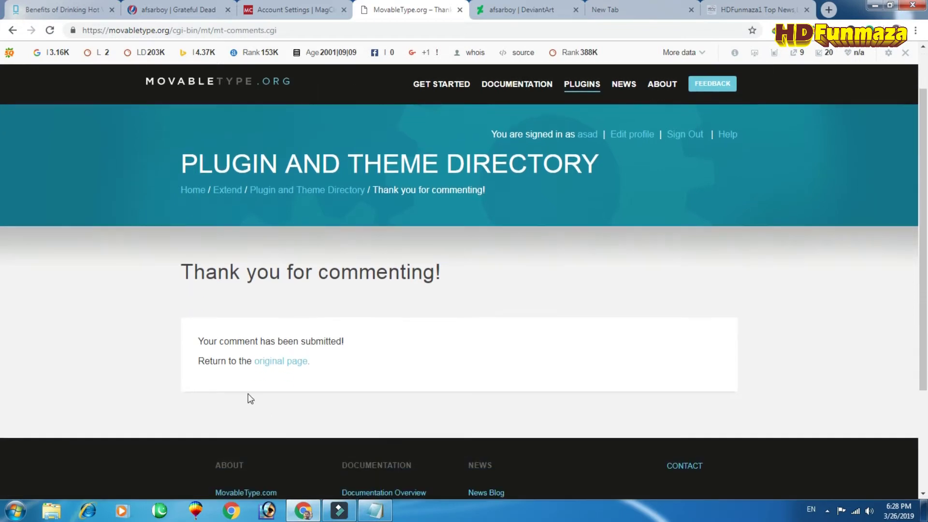
click(277, 371)
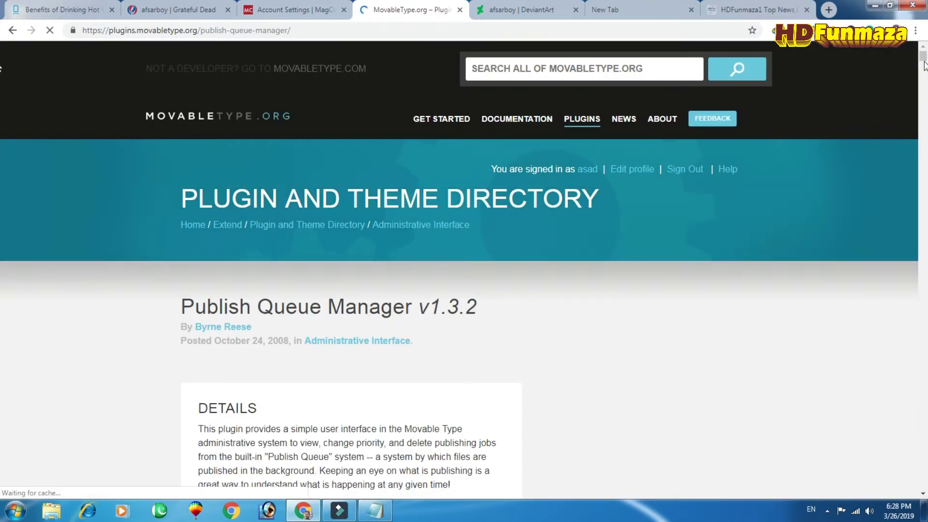
scroll(904, 358, down, 15)
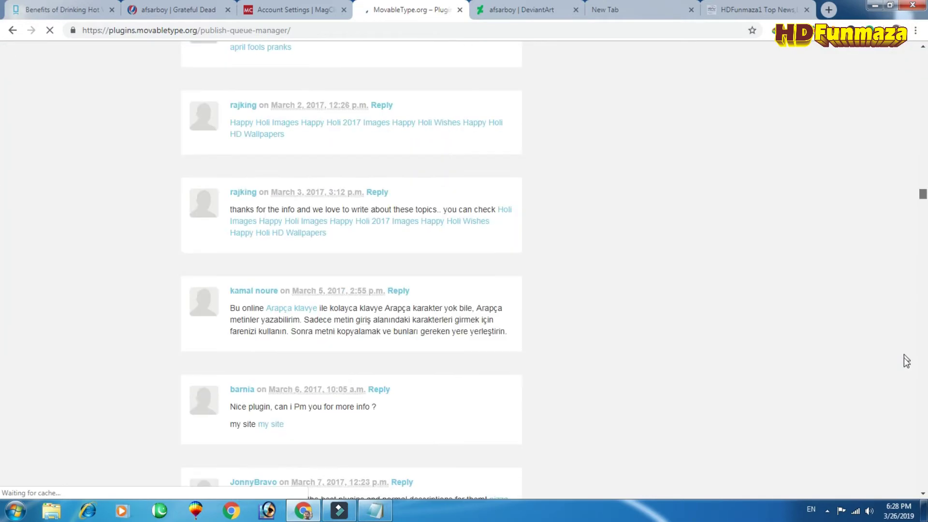
scroll(905, 424, down, 15)
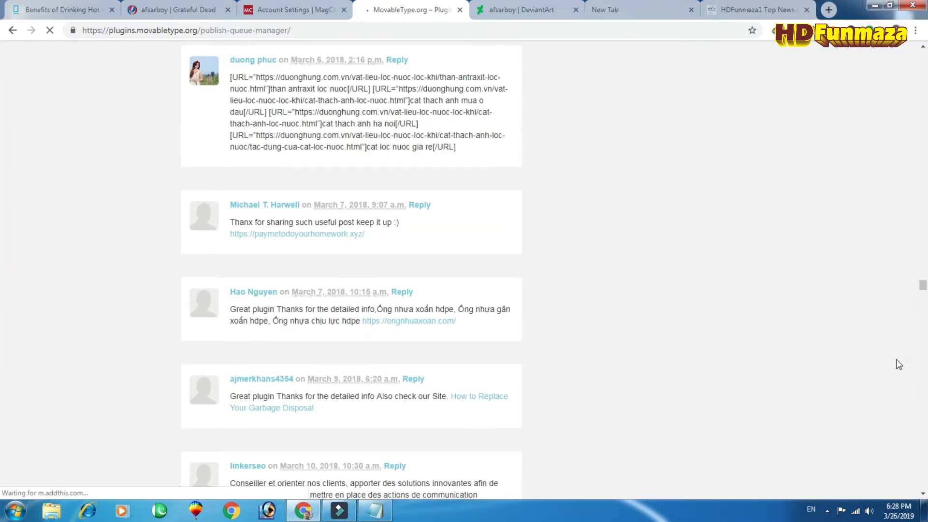
scroll(394, 203, down, 15)
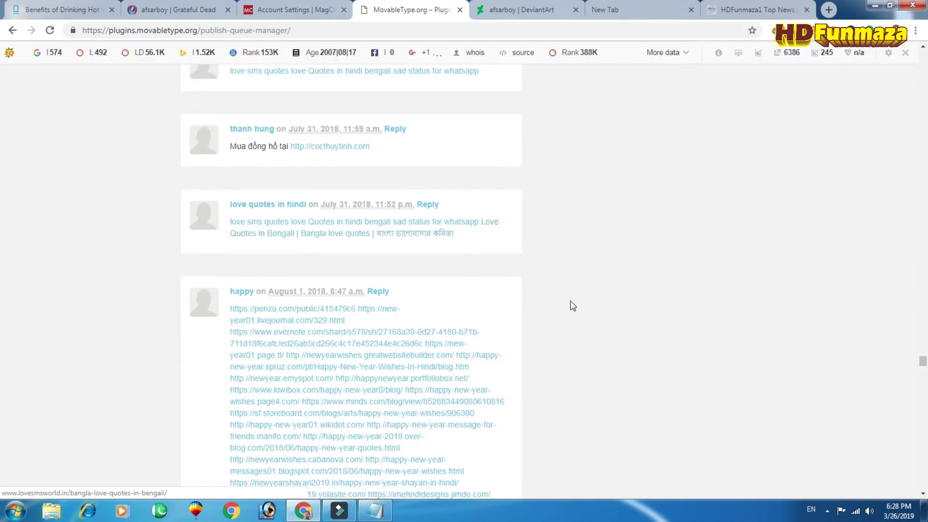
drag(924, 366, 922, 489)
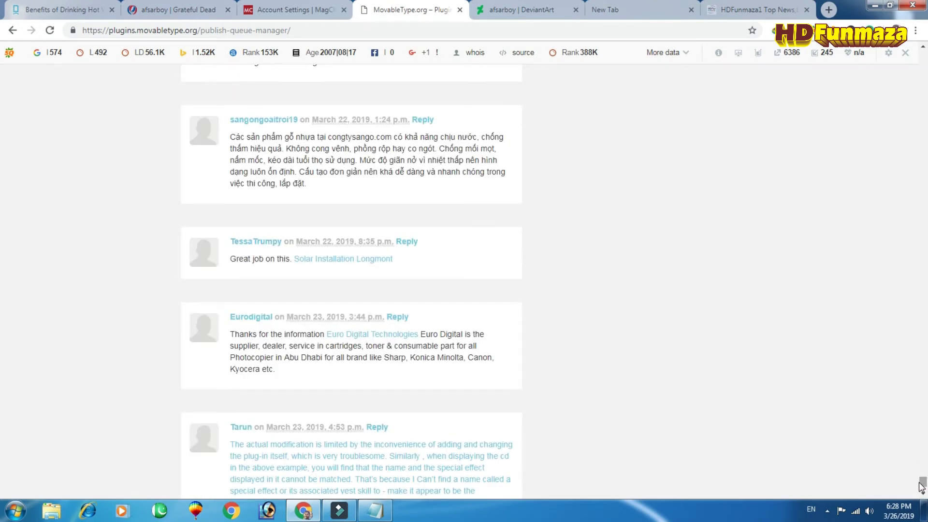
click(923, 48)
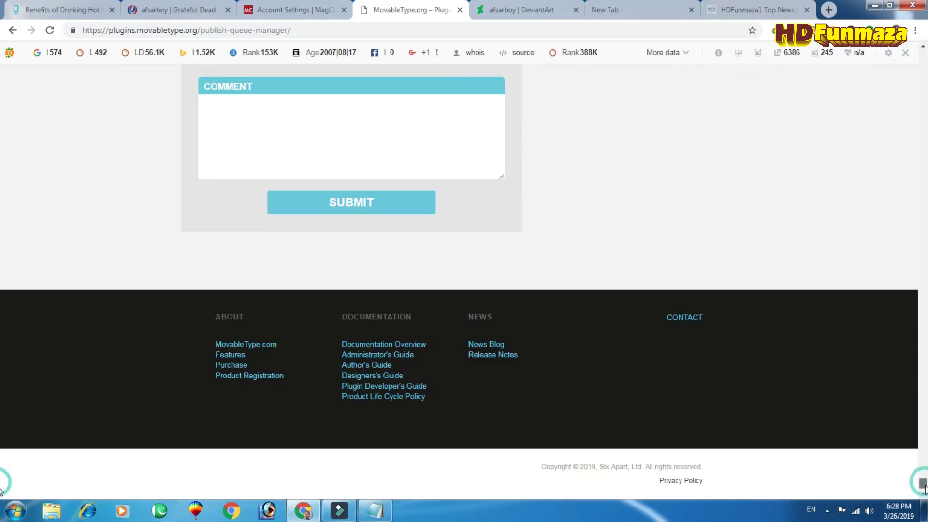
click(923, 489)
click(923, 48)
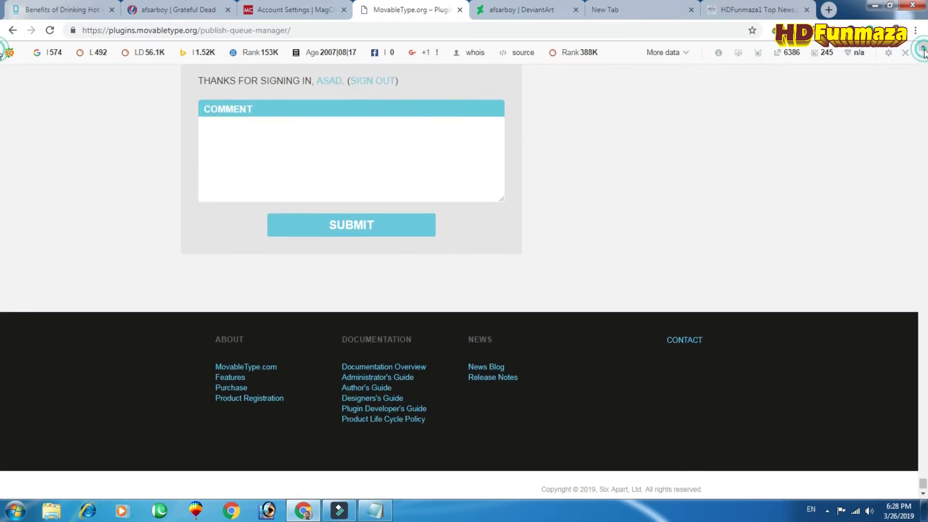
click(923, 49)
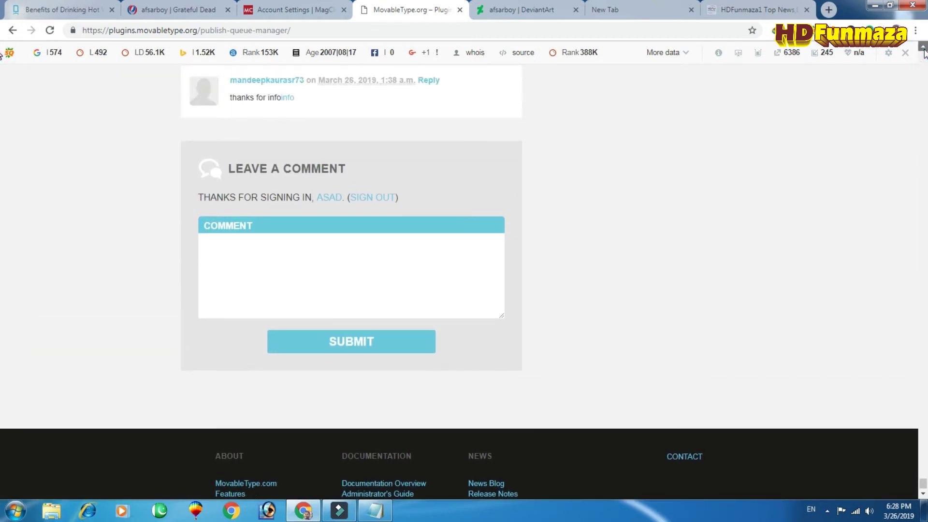
click(924, 48)
click(923, 49)
click(924, 48)
click(924, 49)
click(923, 49)
click(924, 48)
click(923, 49)
click(923, 48)
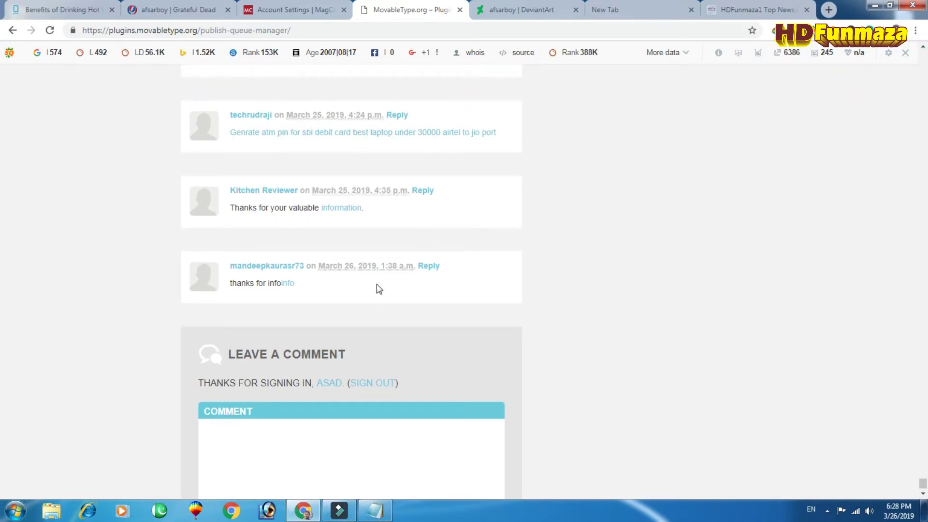
Switch to the DeviantArt profile, start completing the profile and enter the account owner's real name.
click(510, 10)
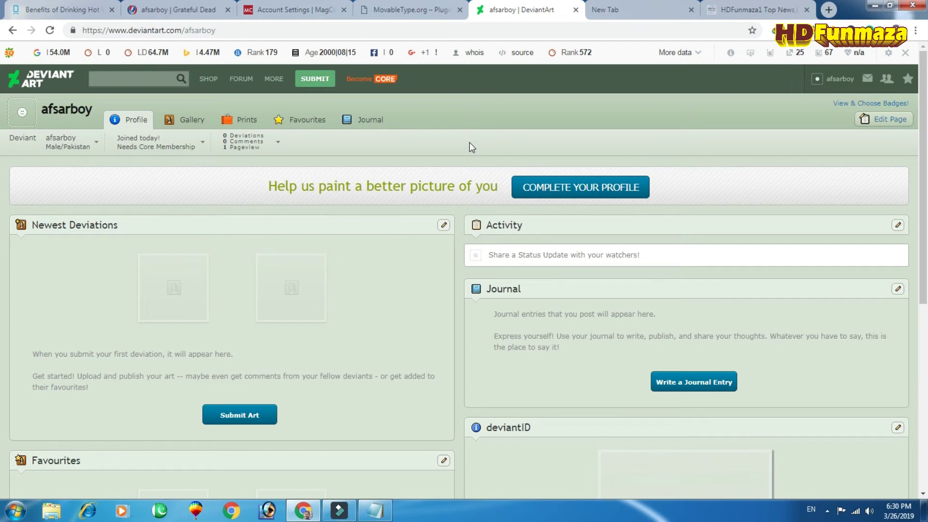
mouse_move(840, 80)
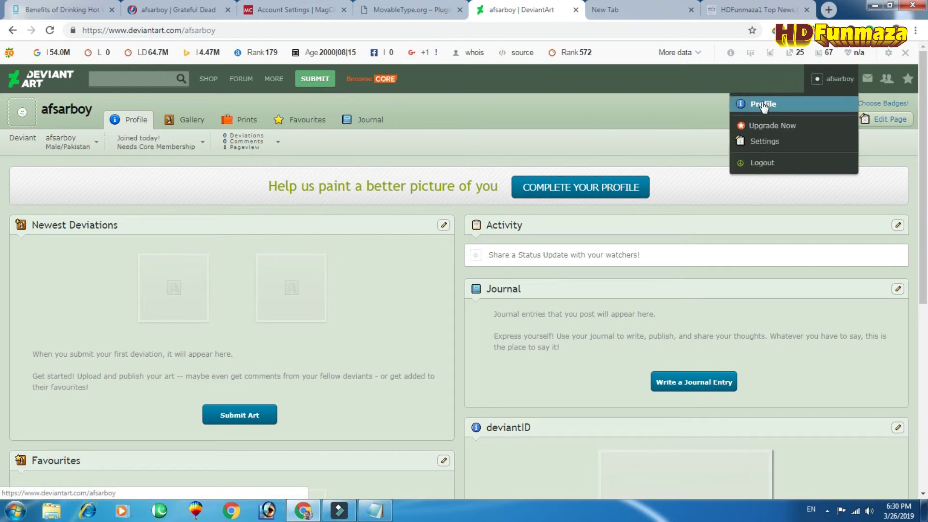
click(564, 190)
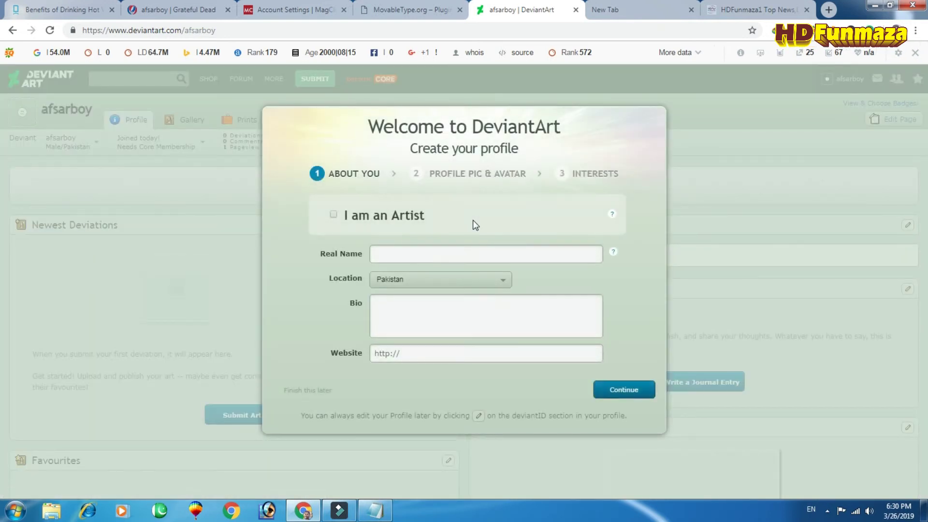
click(432, 255)
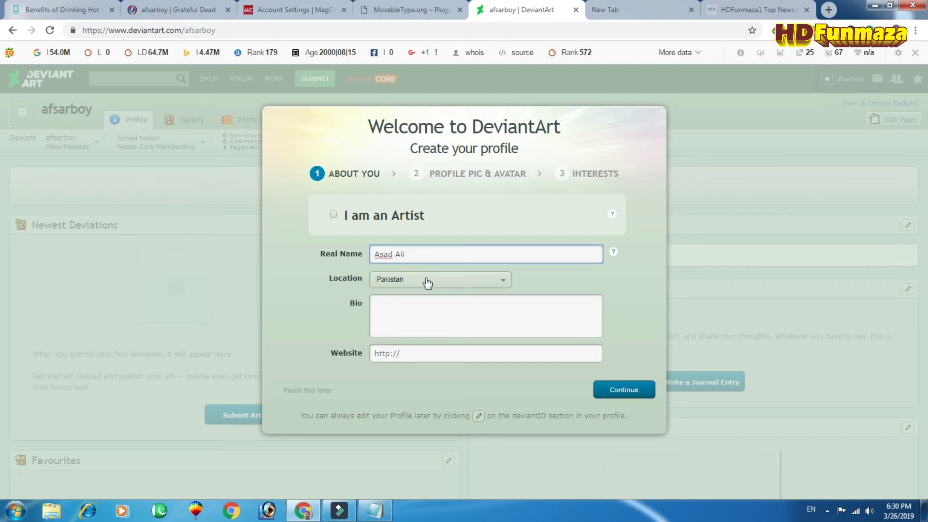
Copy the "About us" paragraph from the HDFunmaza blog's home page into the DeviantArt profile's Bio.
click(405, 319)
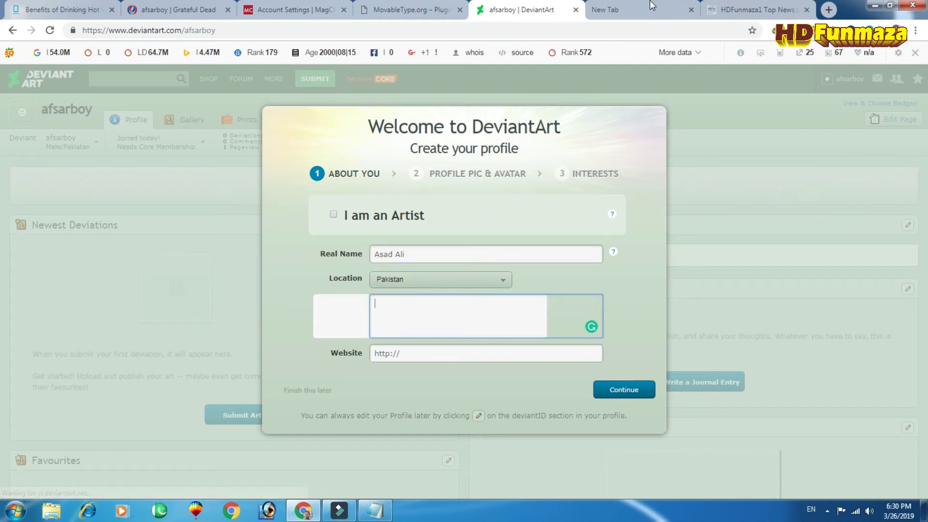
click(756, 10)
drag(261, 306, 309, 326)
key(ctrl+c)
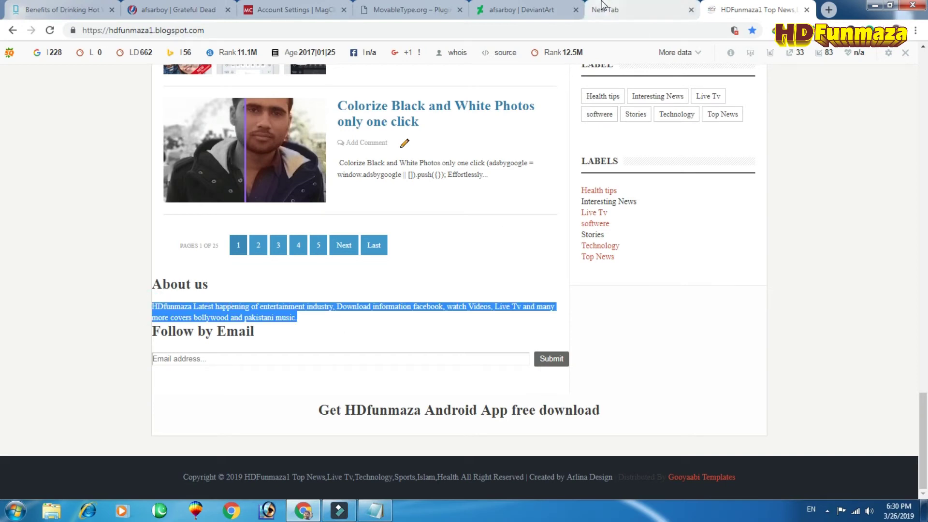
click(629, 10)
click(522, 10)
key(ctrl+v)
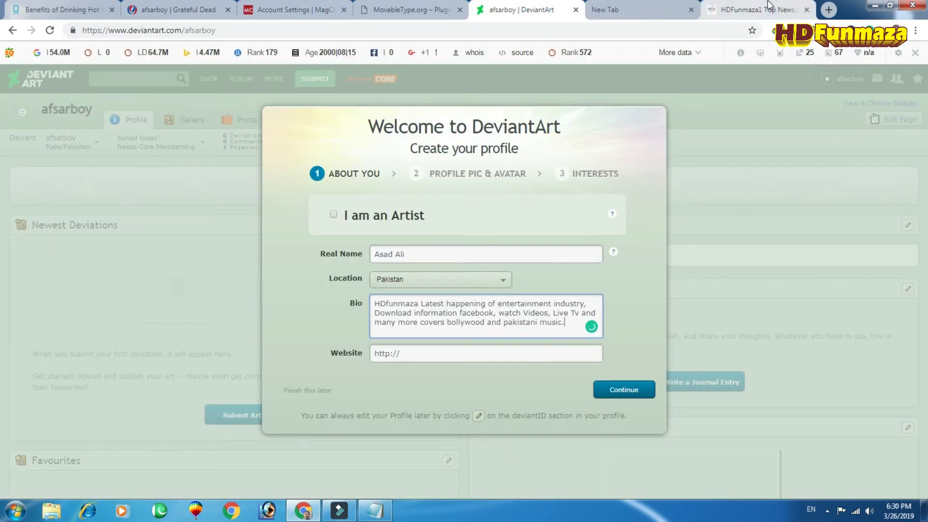
click(756, 9)
click(231, 32)
key(ctrl+c)
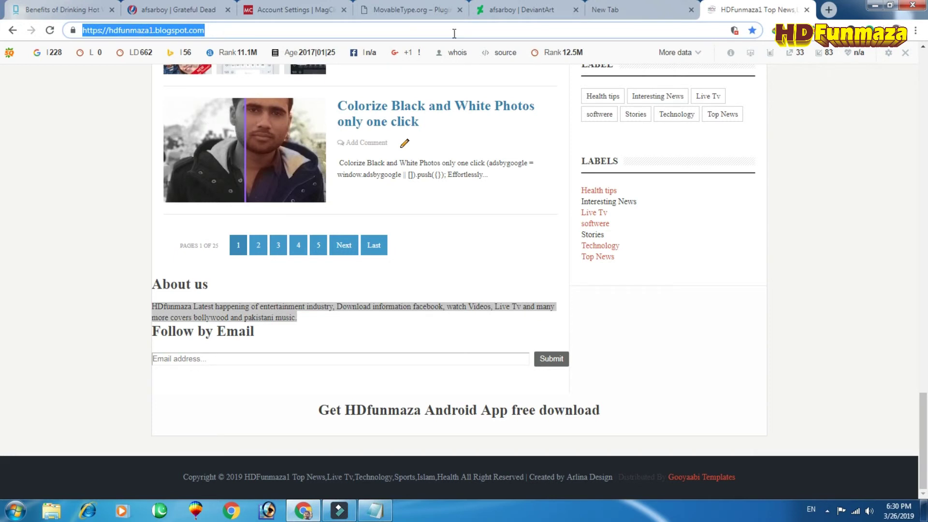
click(522, 10)
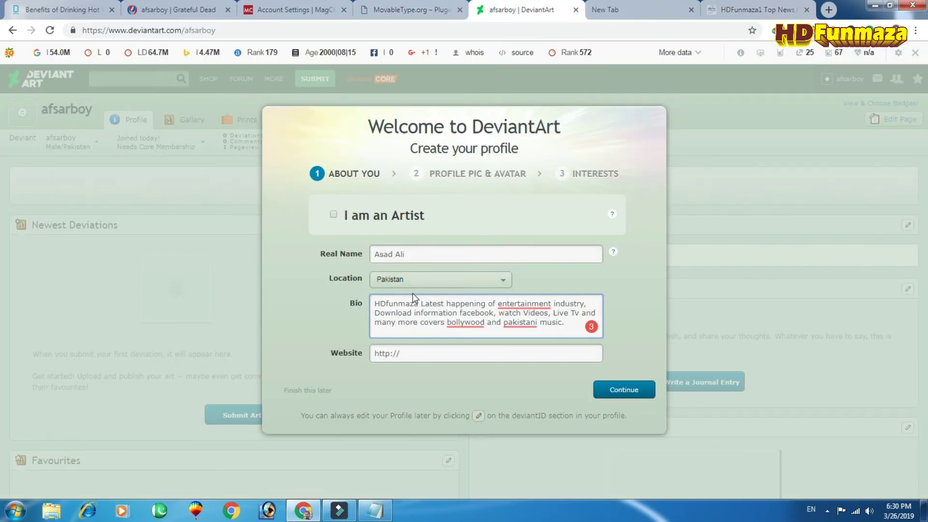
click(420, 349)
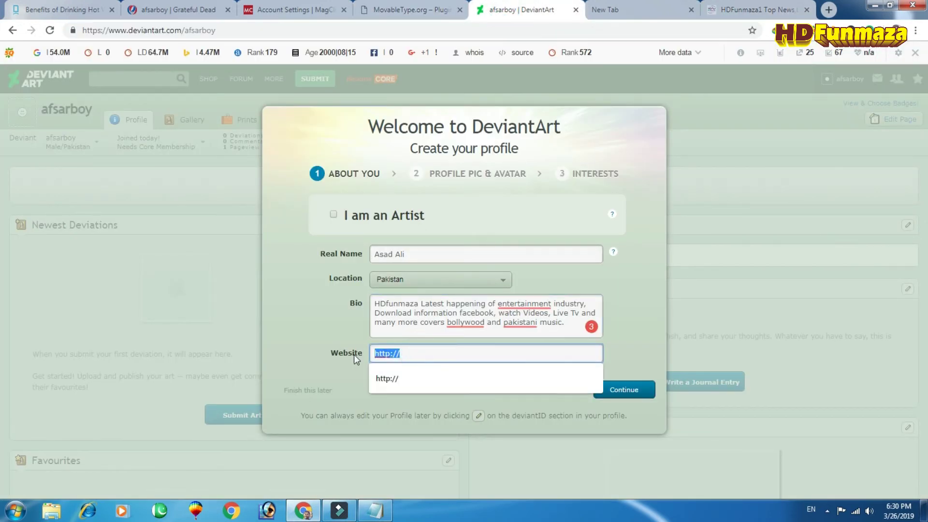
key(ctrl+v)
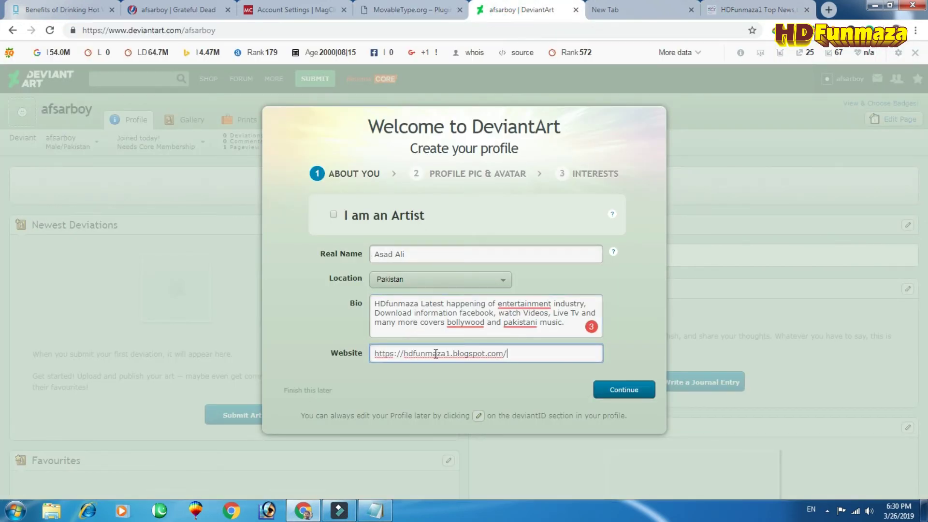
Finish the profile setup without uploading a picture or filling in any interests, and continue to the profile.
click(624, 391)
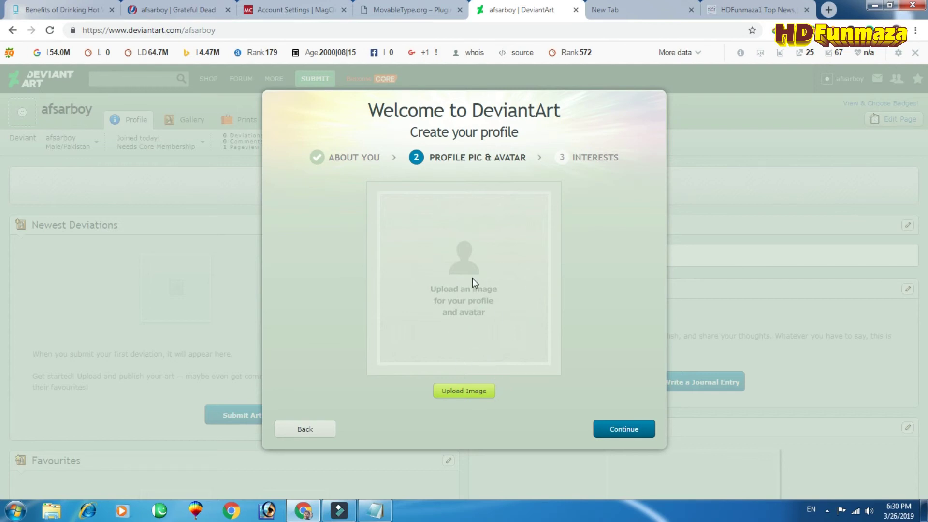
click(450, 387)
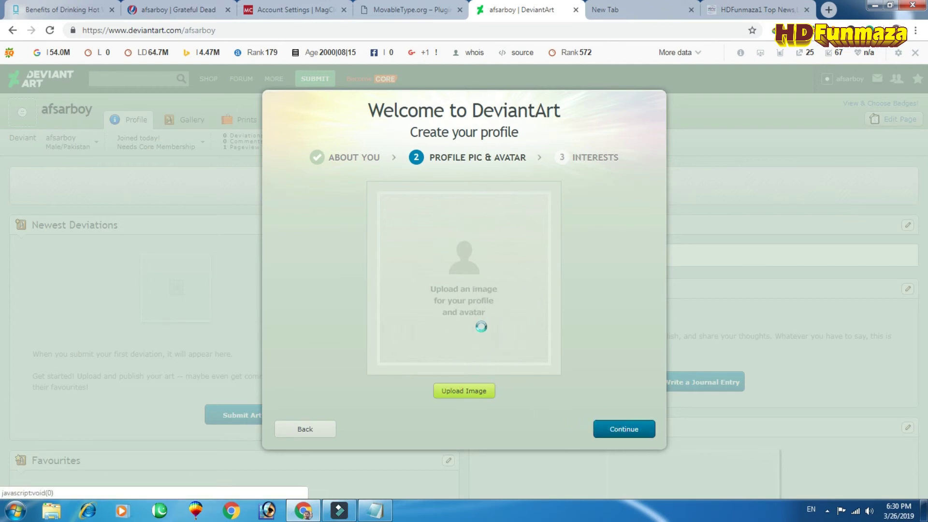
click(611, 435)
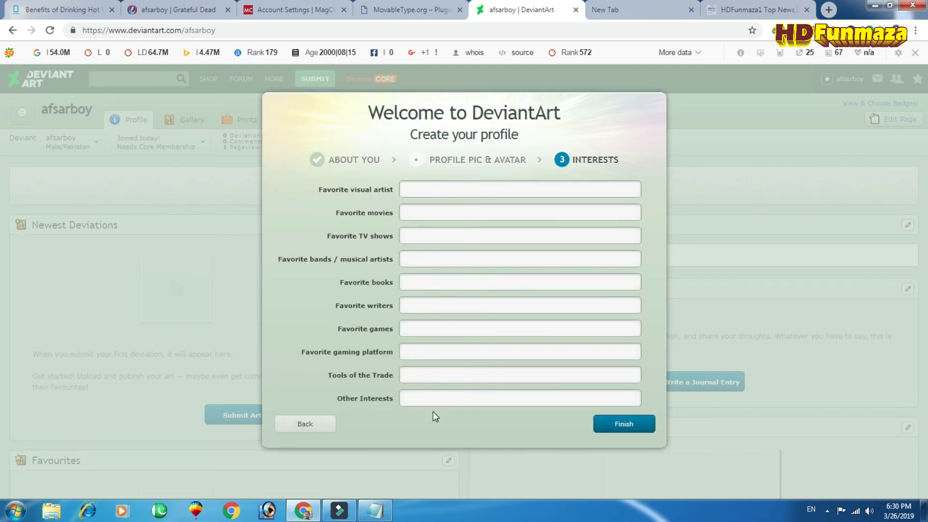
click(633, 427)
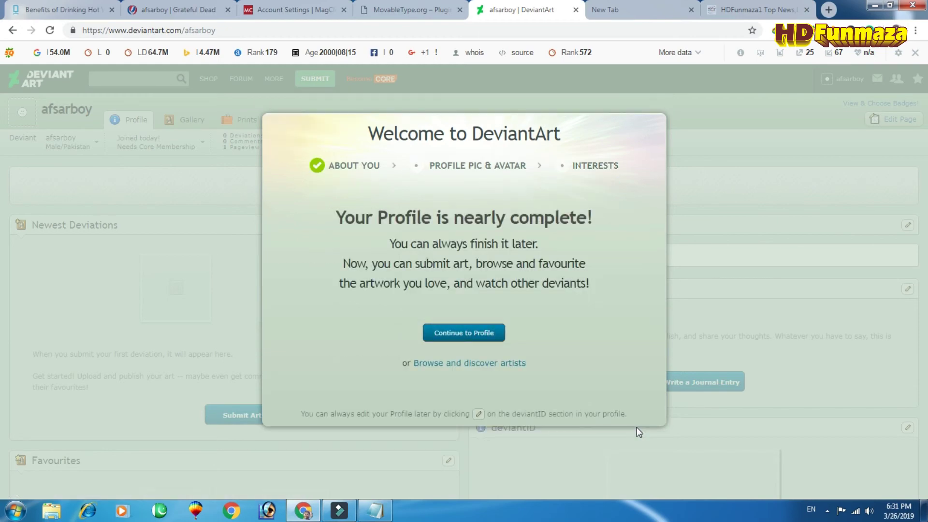
click(492, 333)
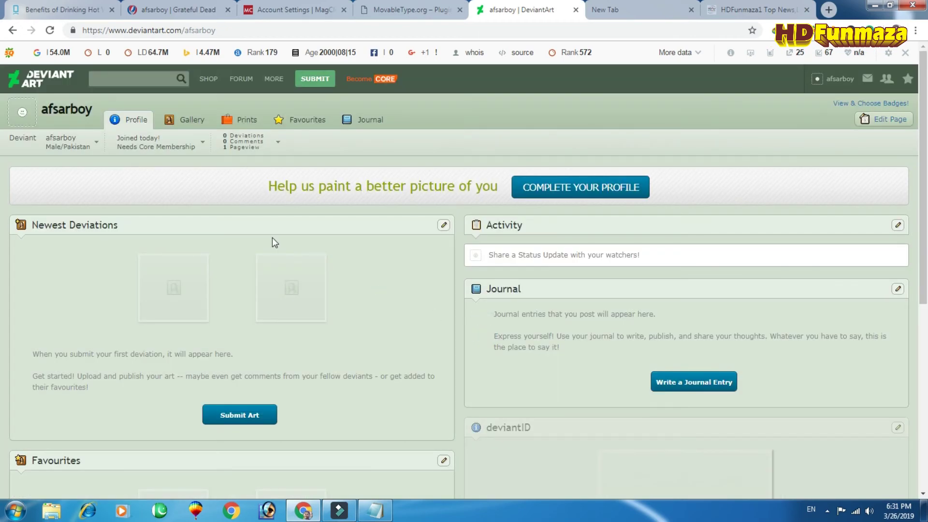
Inspect the HTML of the blog link in the profile's deviantID section, then close the developer tools.
scroll(590, 310, down, 8)
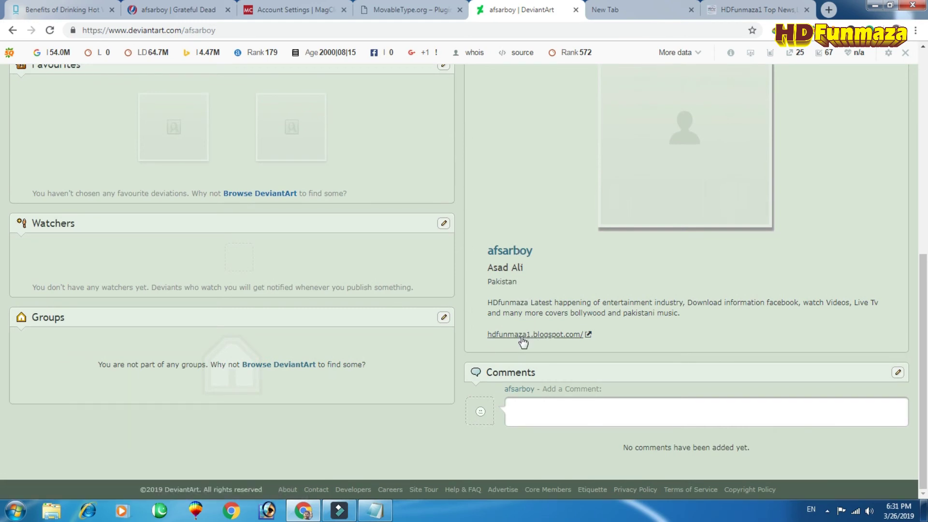
right_click(522, 337)
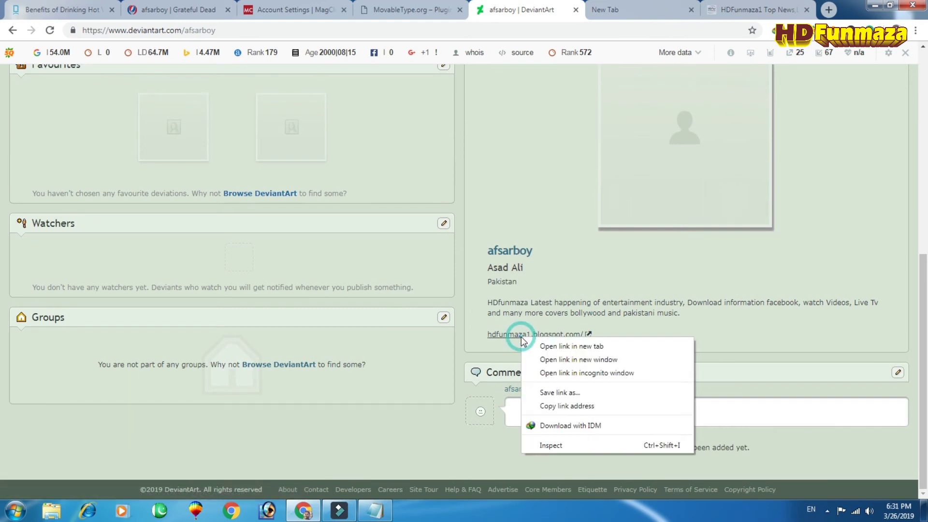
click(556, 445)
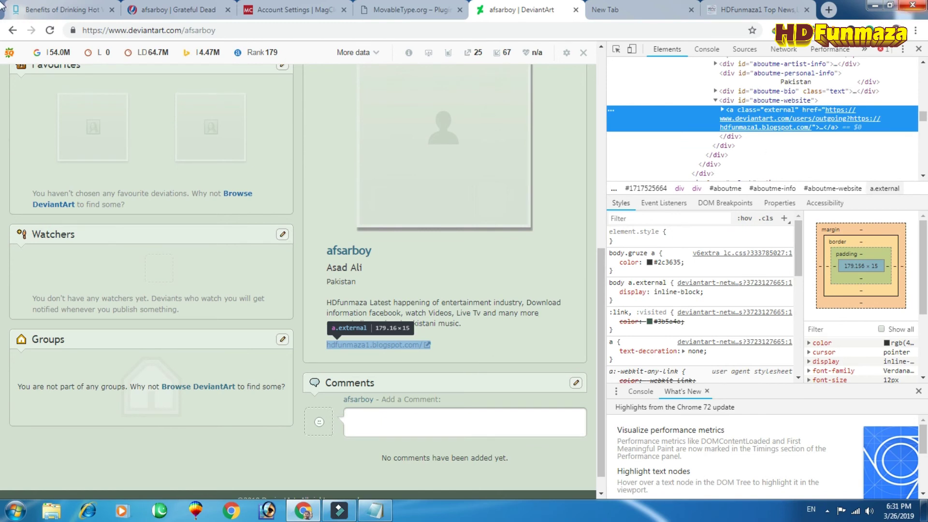
click(918, 49)
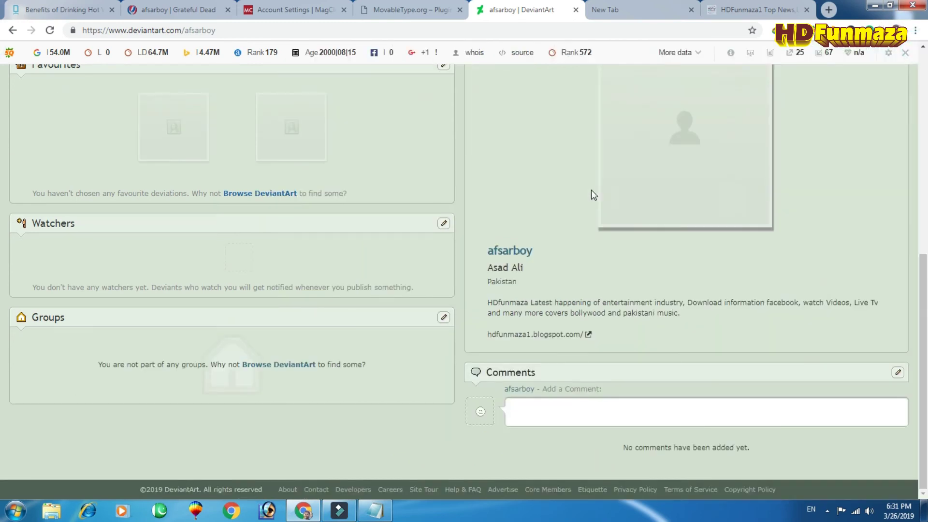